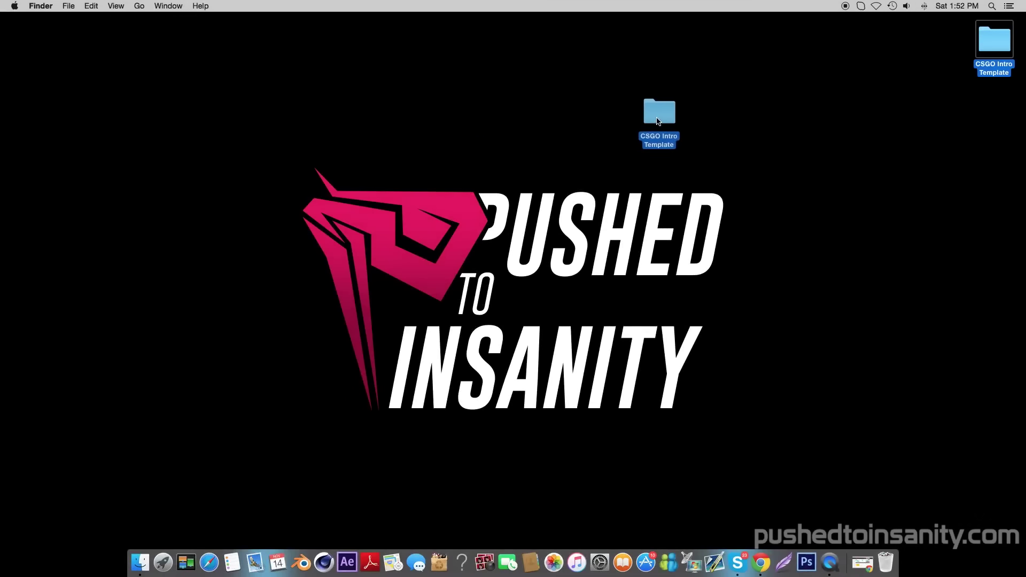
Step: Open the CSGO Intro Template folder on the desktop
double_click(451, 164)
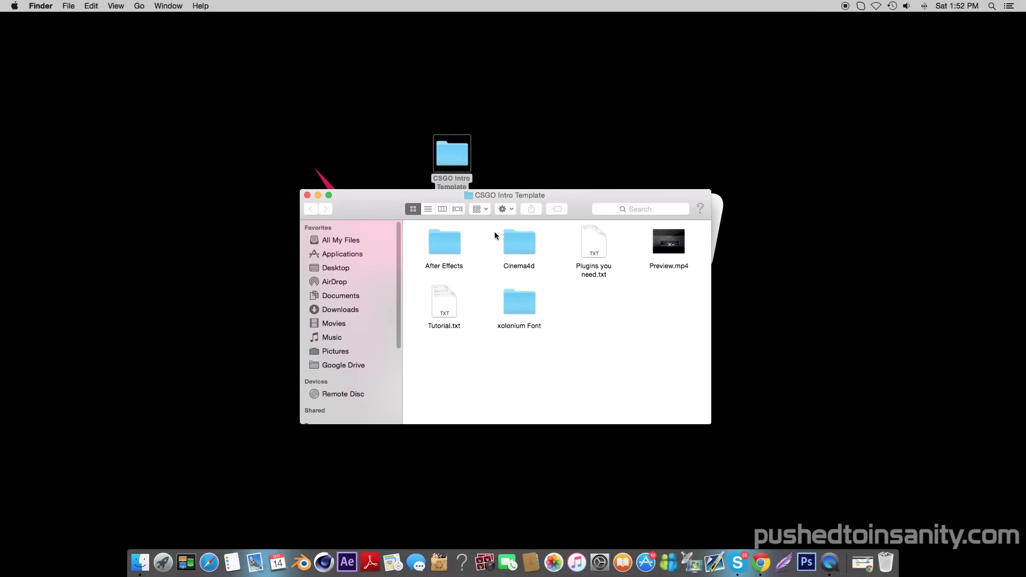
Step: Install Xolonium-Regular from the xolonium Font folder, then return to the template folder
double_click(523, 302)
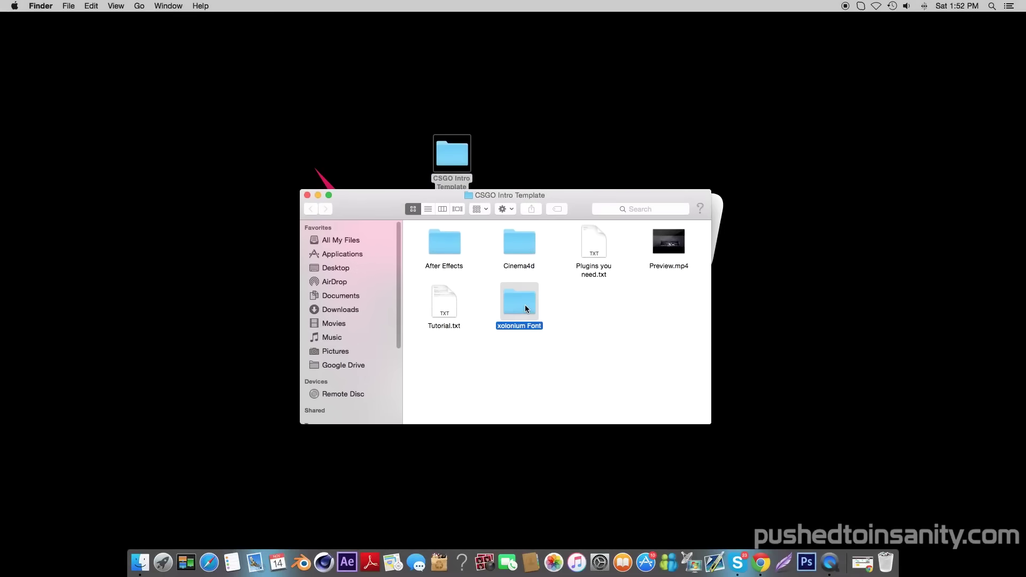
double_click(456, 306)
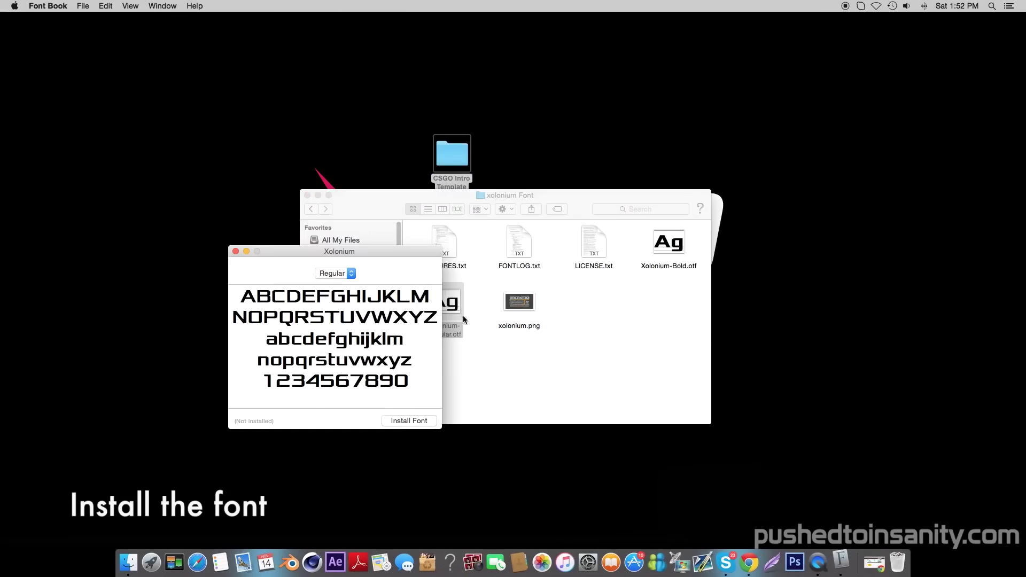
click(422, 421)
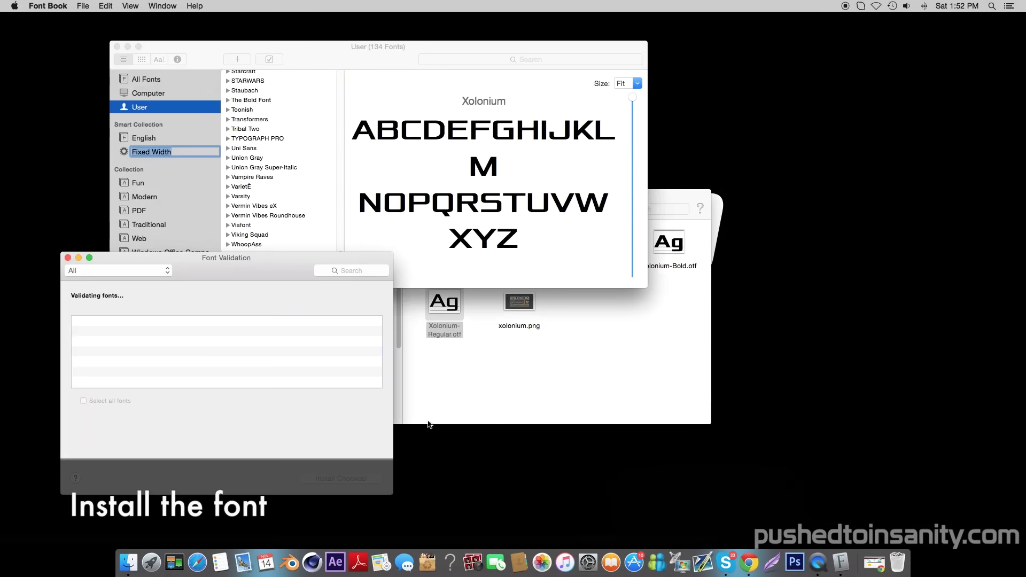
click(68, 257)
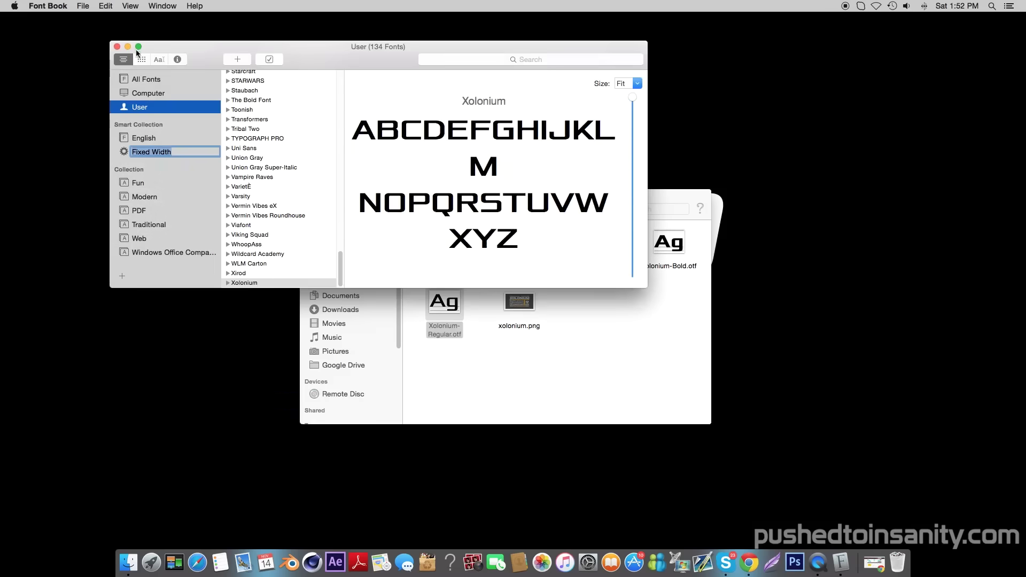
click(117, 46)
click(311, 209)
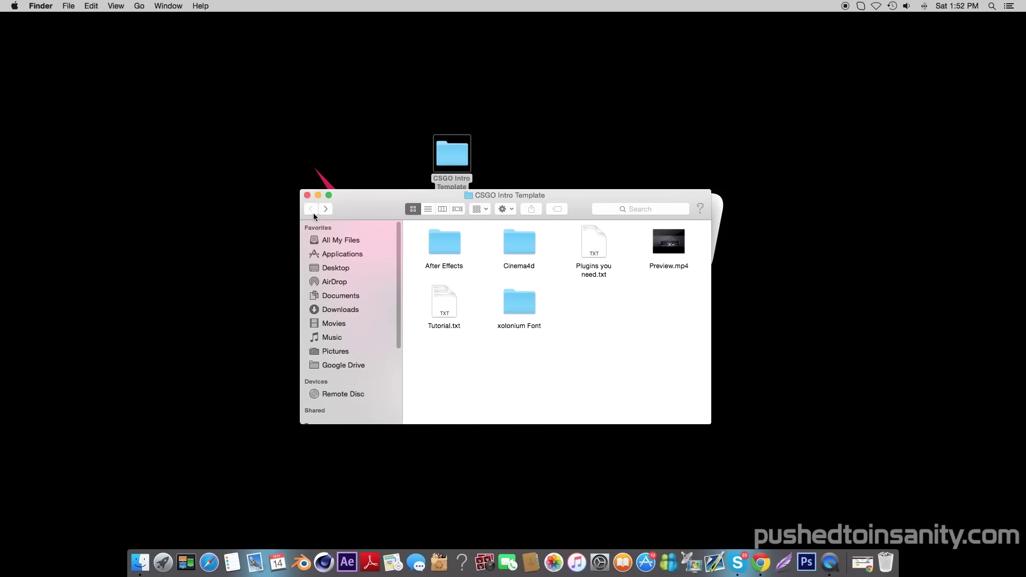
Step: Open the template's library files folder beside Cinema 4D's library > browser folder
double_click(531, 244)
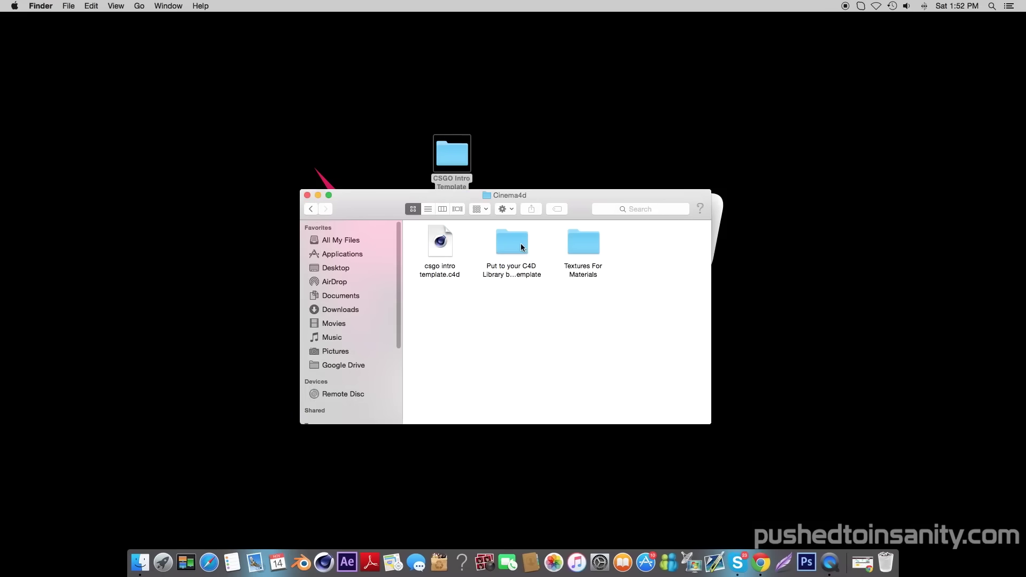
double_click(520, 242)
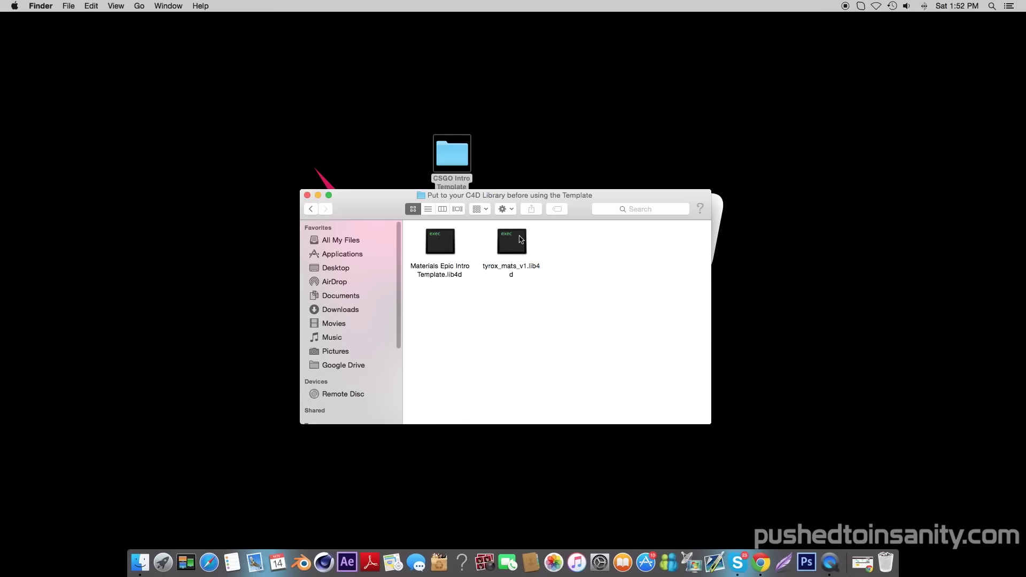
right_click(324, 563)
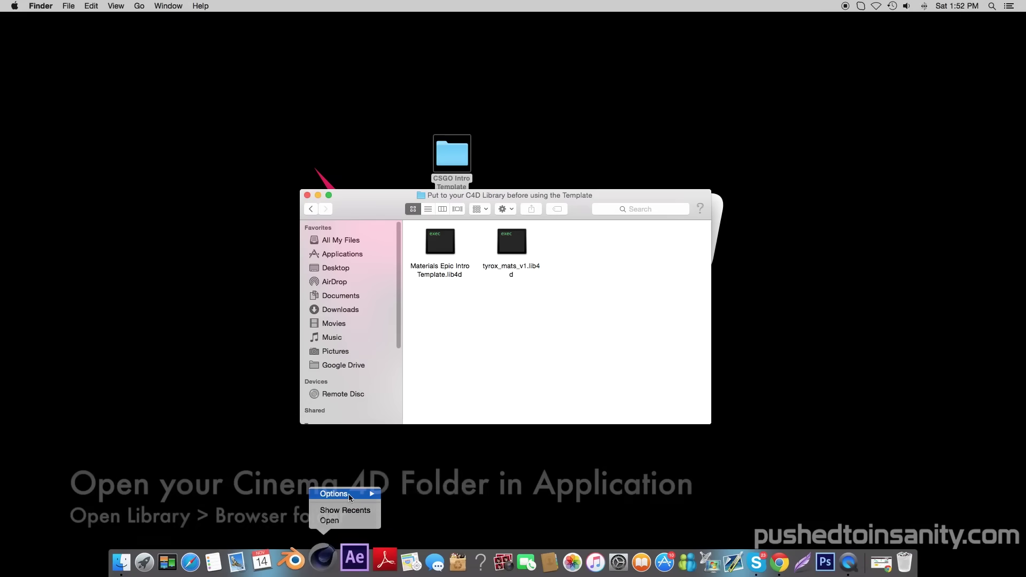
mouse_move(342, 494)
click(417, 481)
drag(508, 194, 705, 170)
click(367, 307)
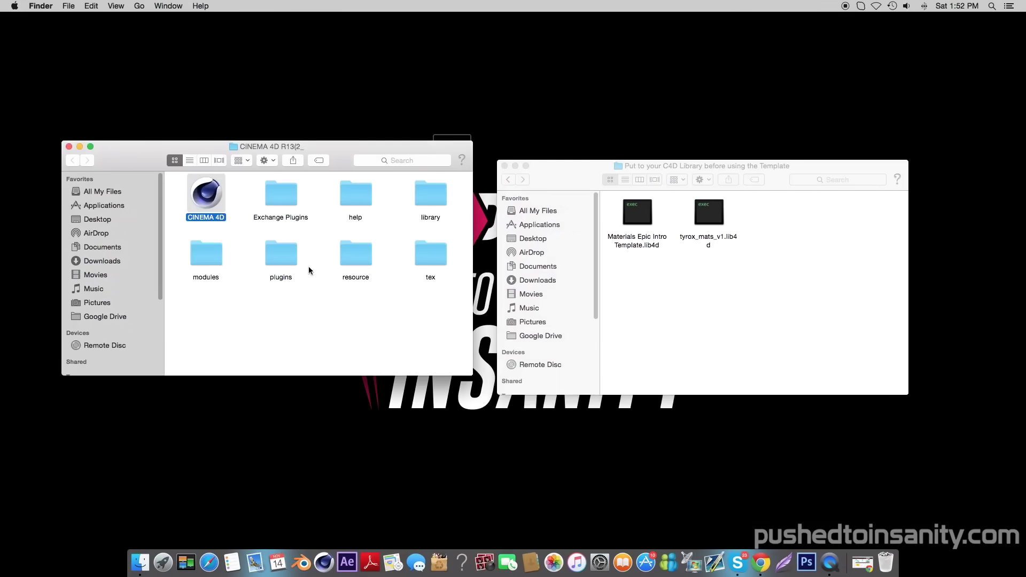
double_click(438, 196)
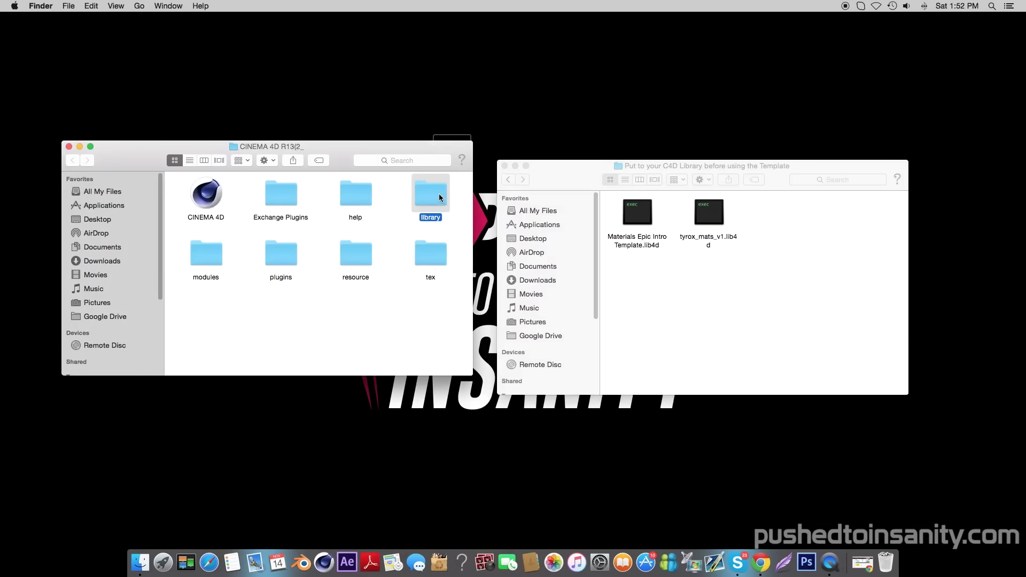
click(220, 207)
double_click(219, 207)
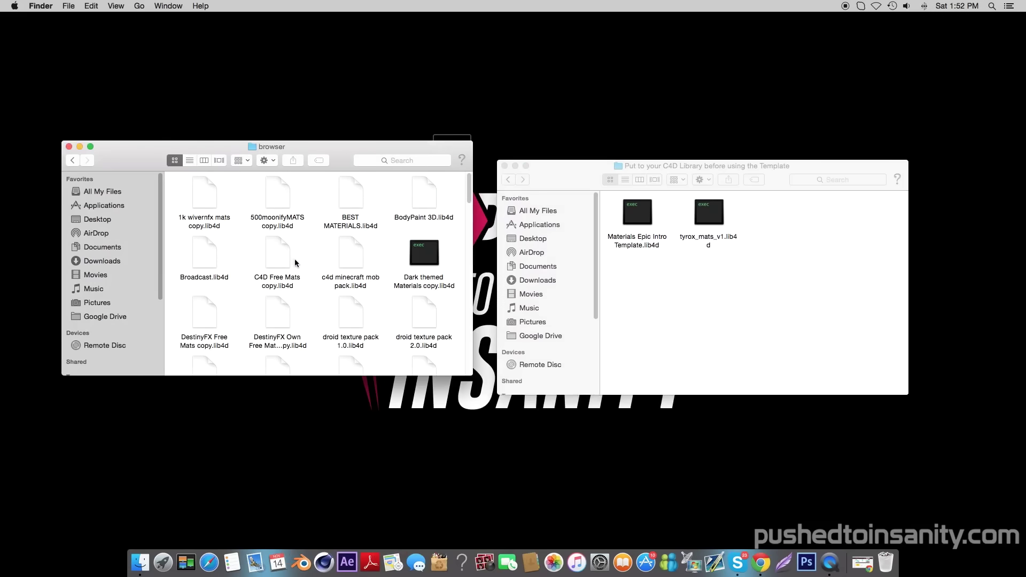
Step: Put duplicates of both .lib4d material files into the browser folder, then close it
click(426, 270)
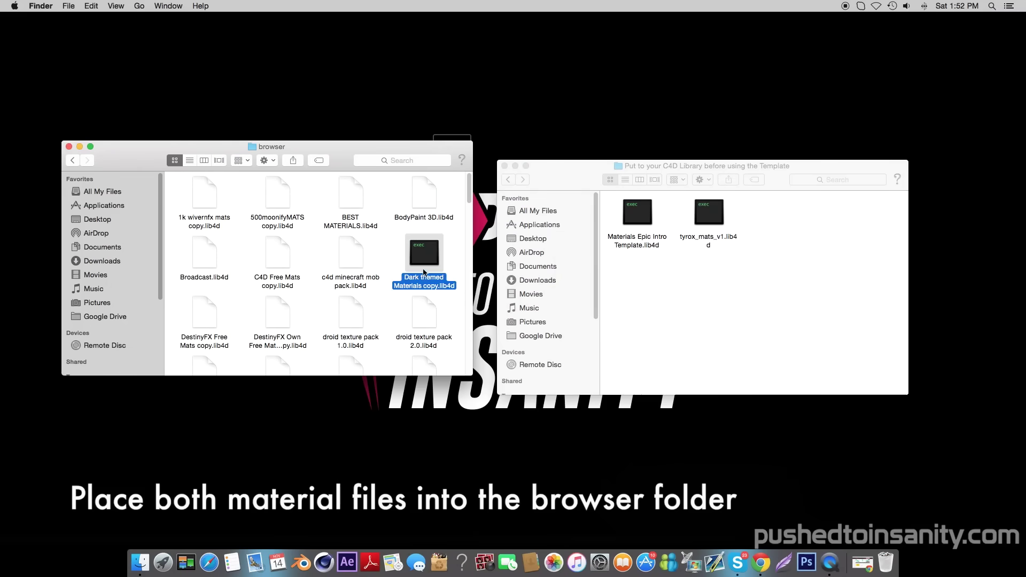
click(605, 291)
drag(692, 247, 646, 216)
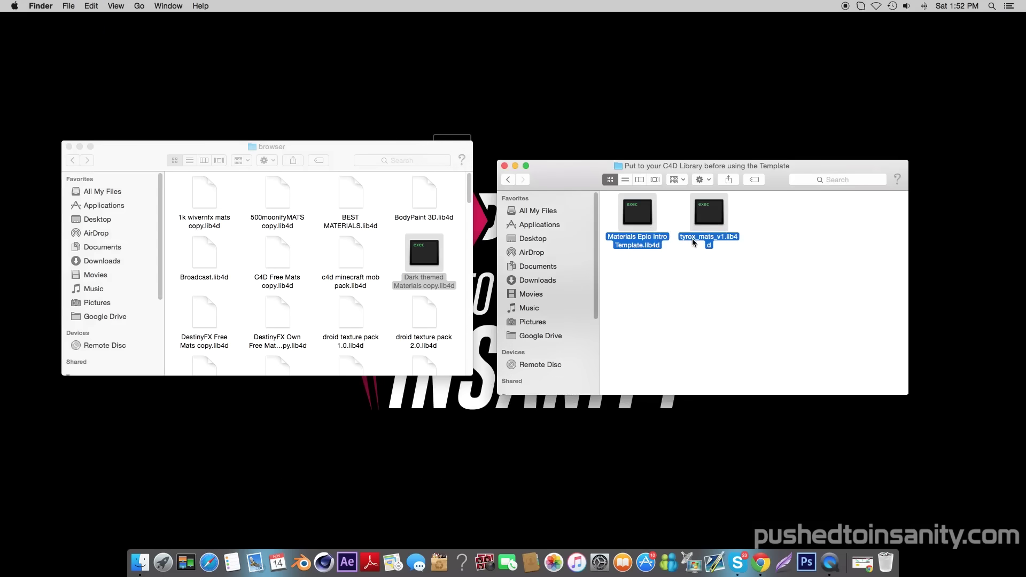
key(super+d)
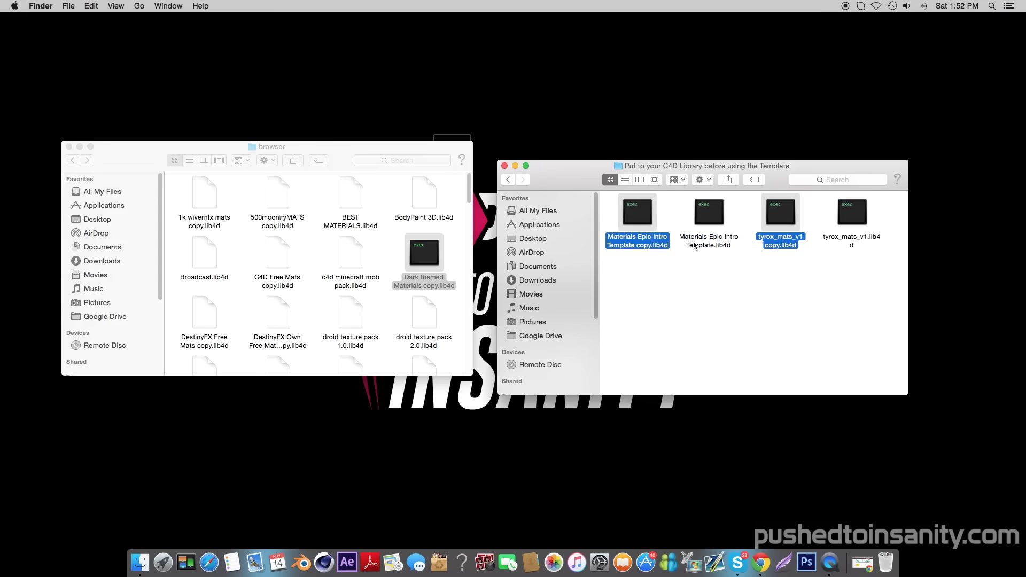
drag(645, 222, 335, 246)
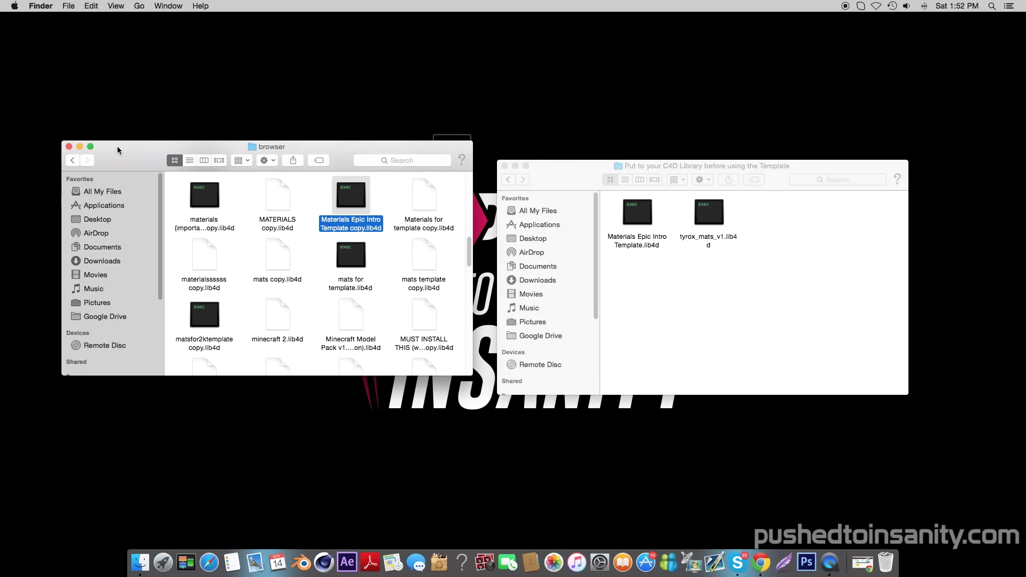
click(69, 147)
drag(579, 171, 384, 197)
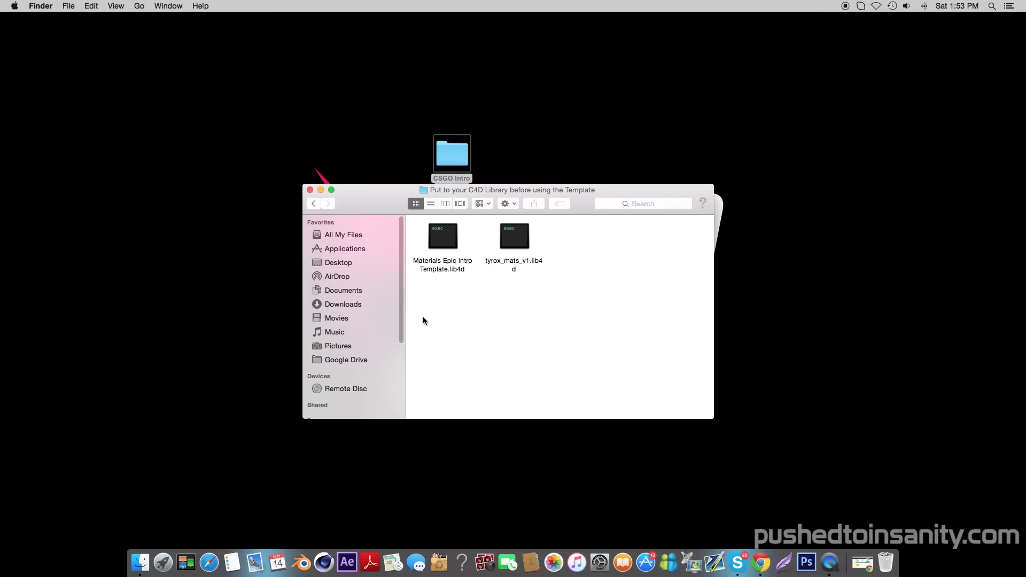
click(313, 204)
Step: Open csgo intro template.c4d and run a viewport preview render past the texture error
click(443, 232)
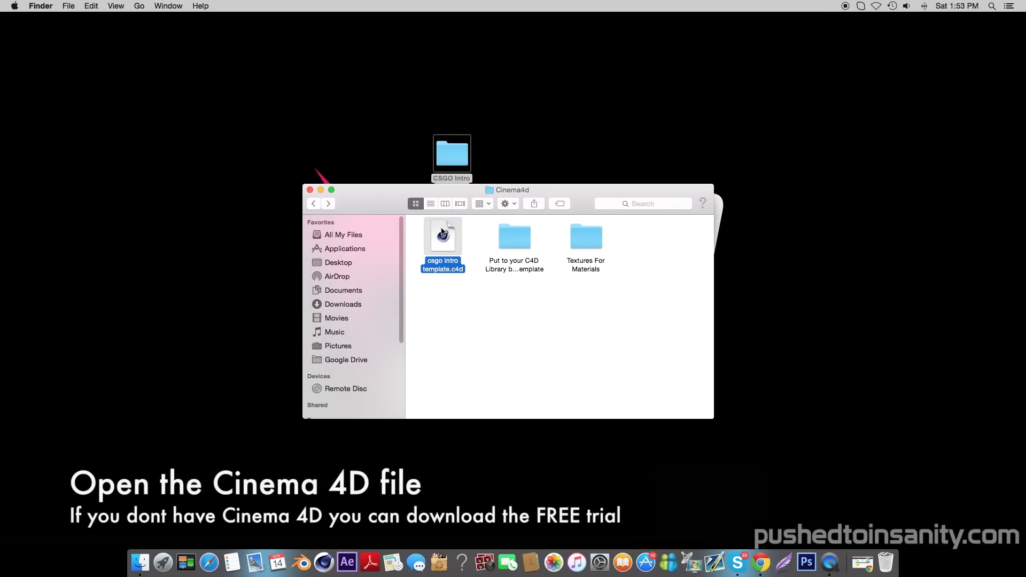
double_click(442, 233)
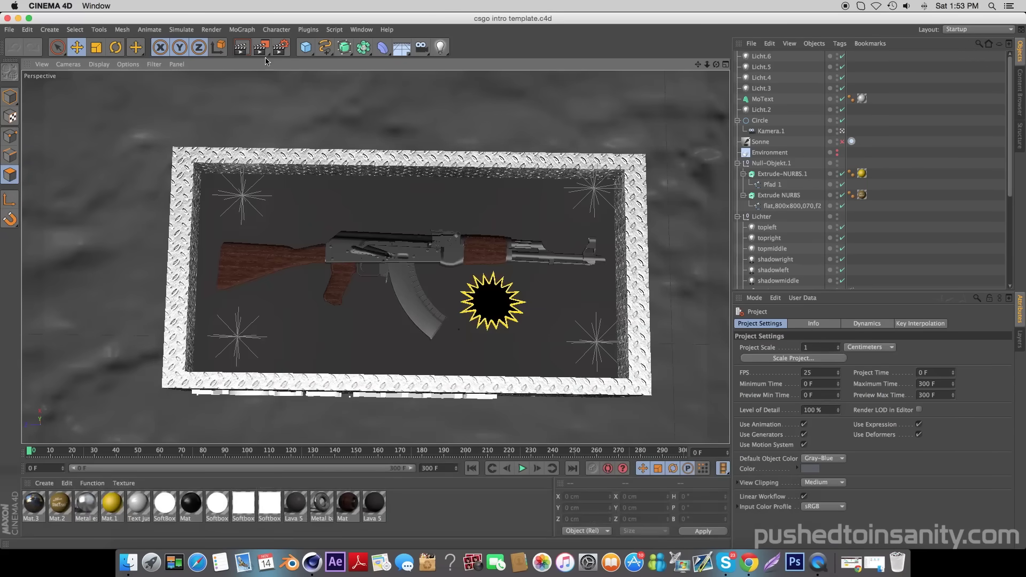
click(249, 51)
click(267, 186)
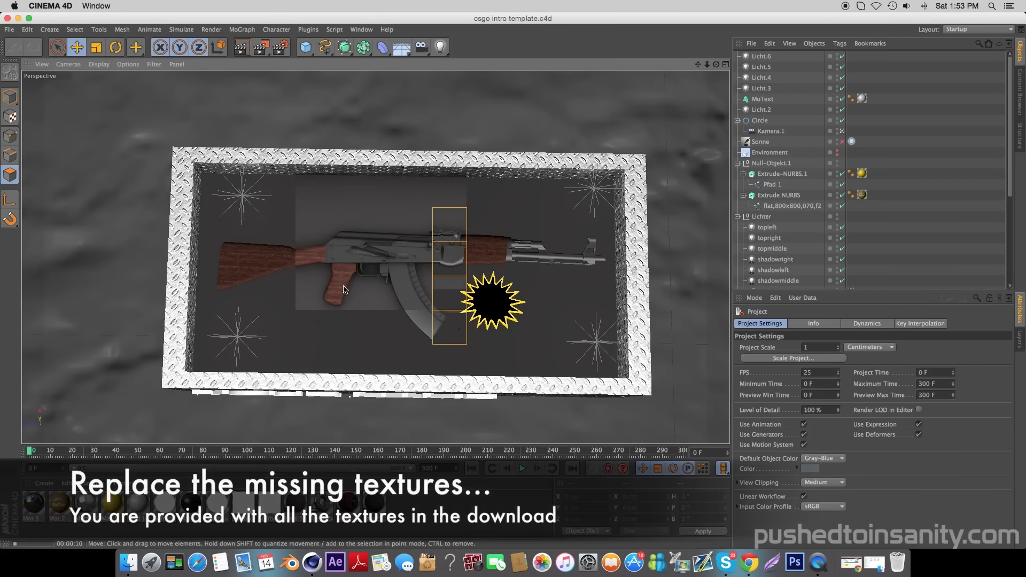
Step: Link Lava 5's Color texture to the Black Background Leather image in Textures For Materials, without copying
click(316, 451)
click(368, 511)
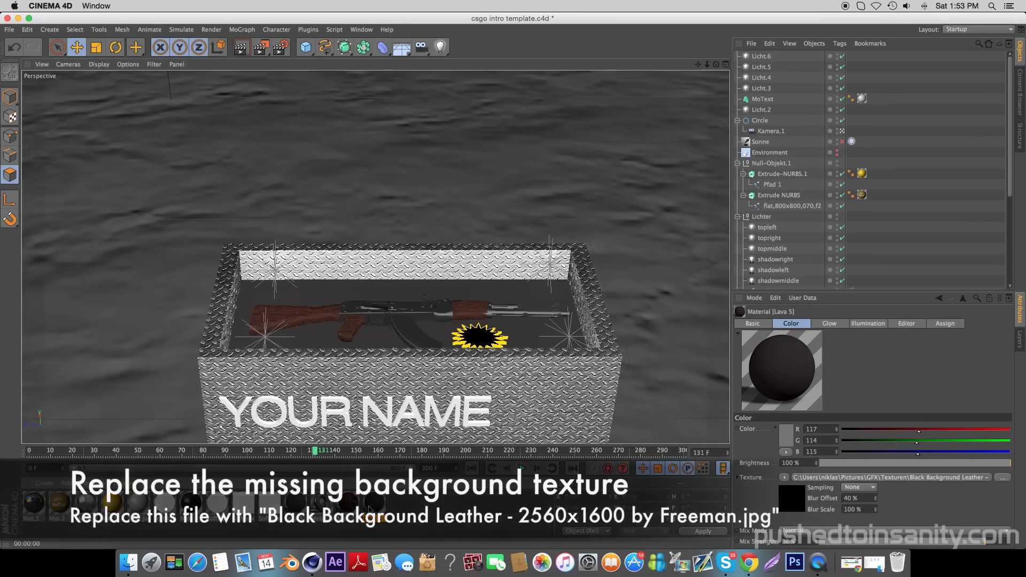
click(1005, 478)
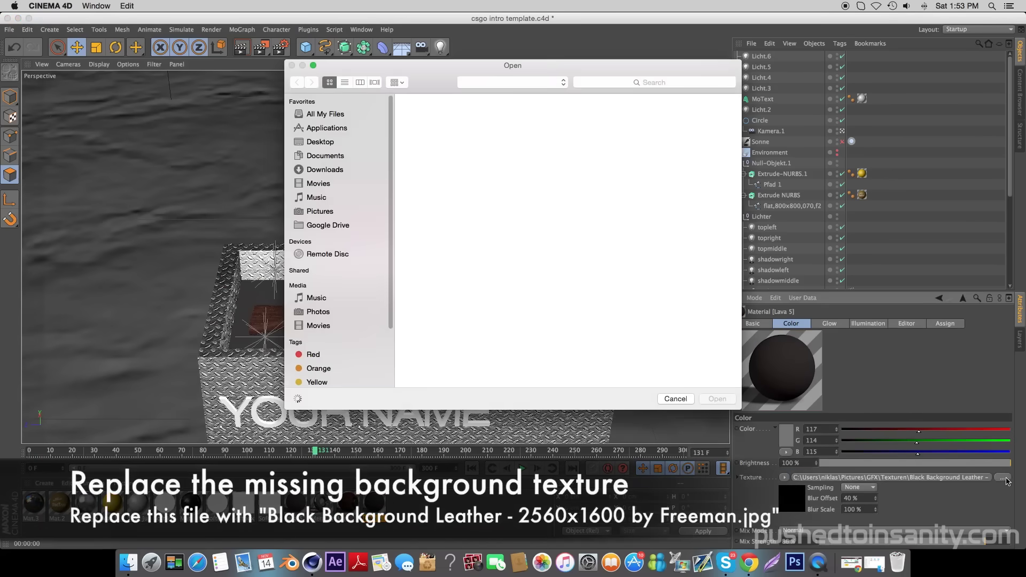
click(368, 142)
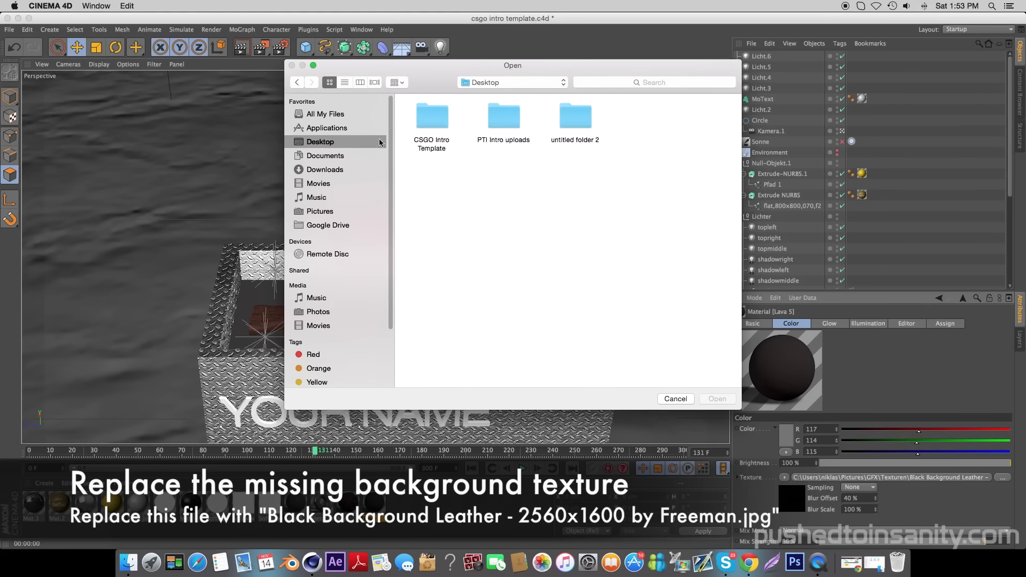
double_click(426, 108)
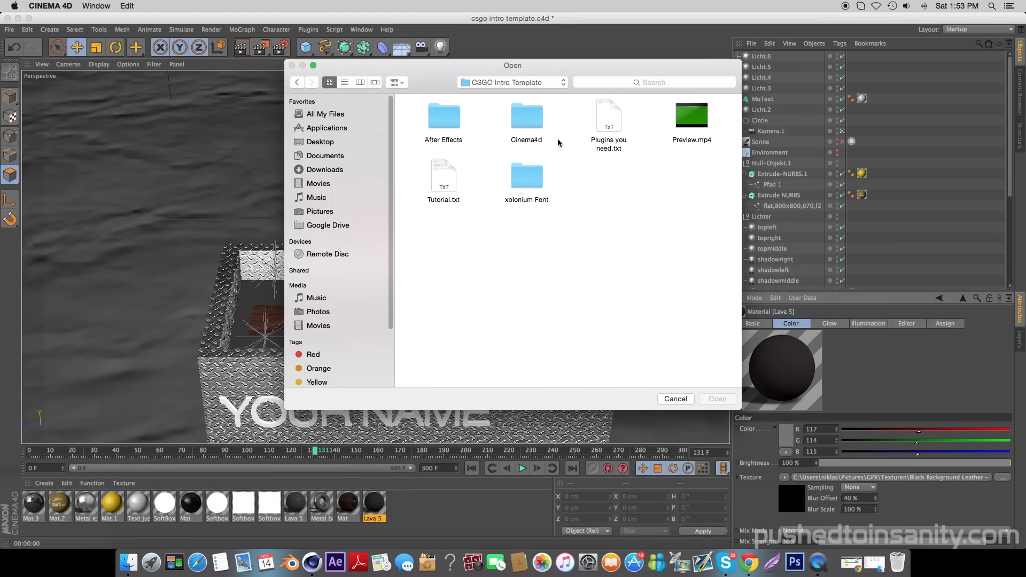
double_click(517, 126)
click(574, 121)
double_click(574, 122)
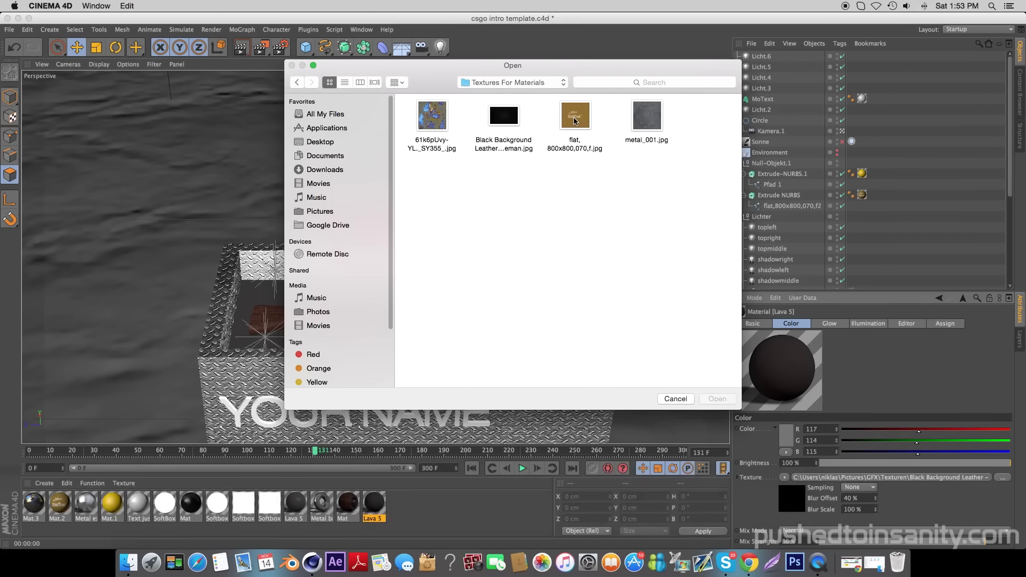
click(511, 119)
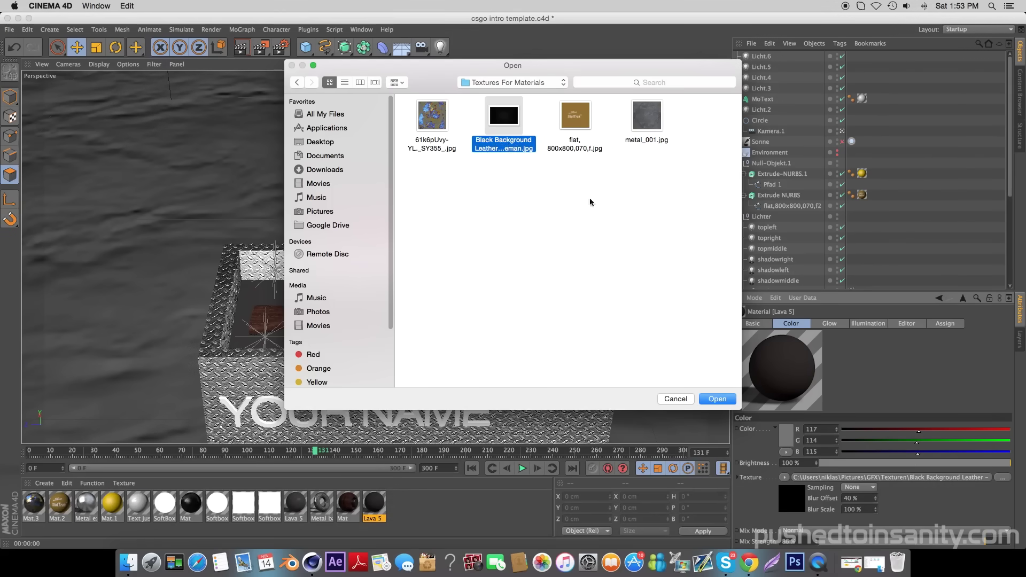
click(717, 399)
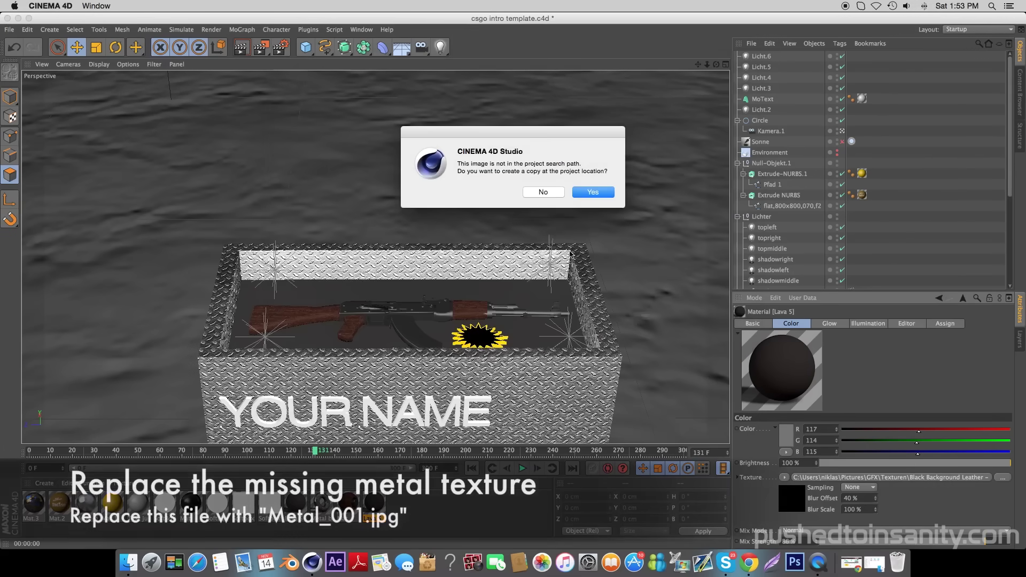
click(549, 193)
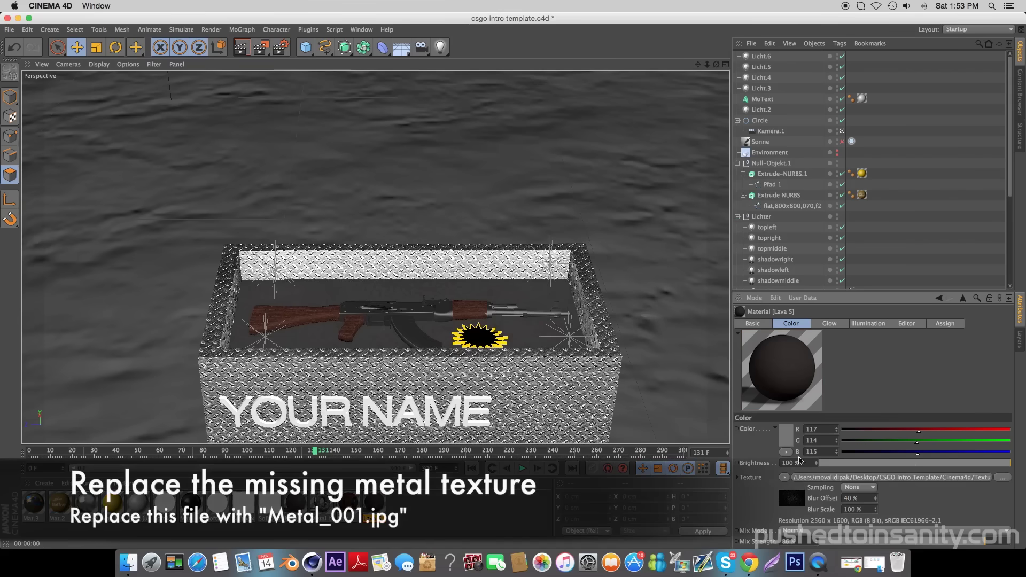
click(111, 502)
Step: Relink the Metal explosions material's texture to metal_001.jpg without copying it
click(85, 505)
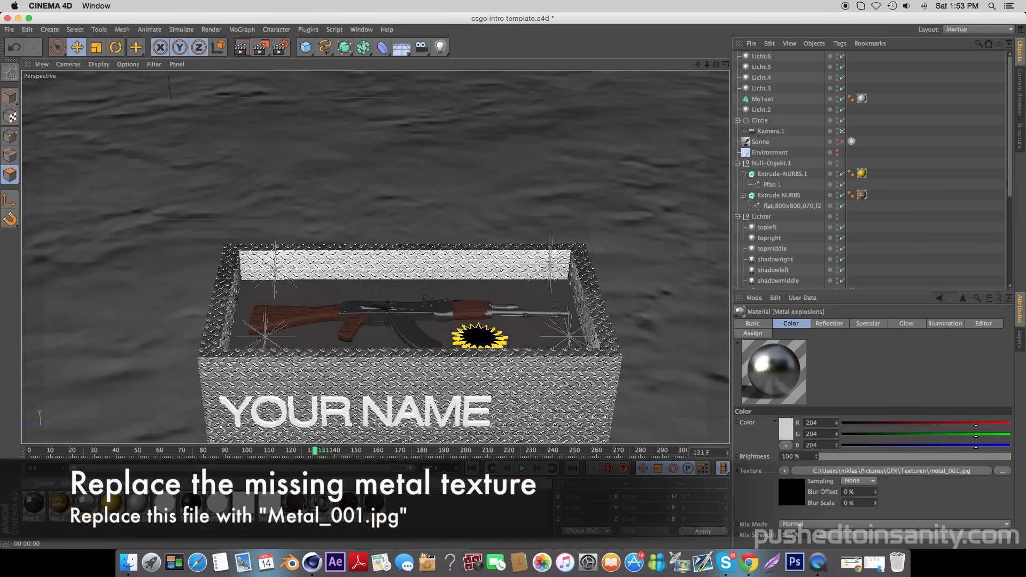
click(1002, 472)
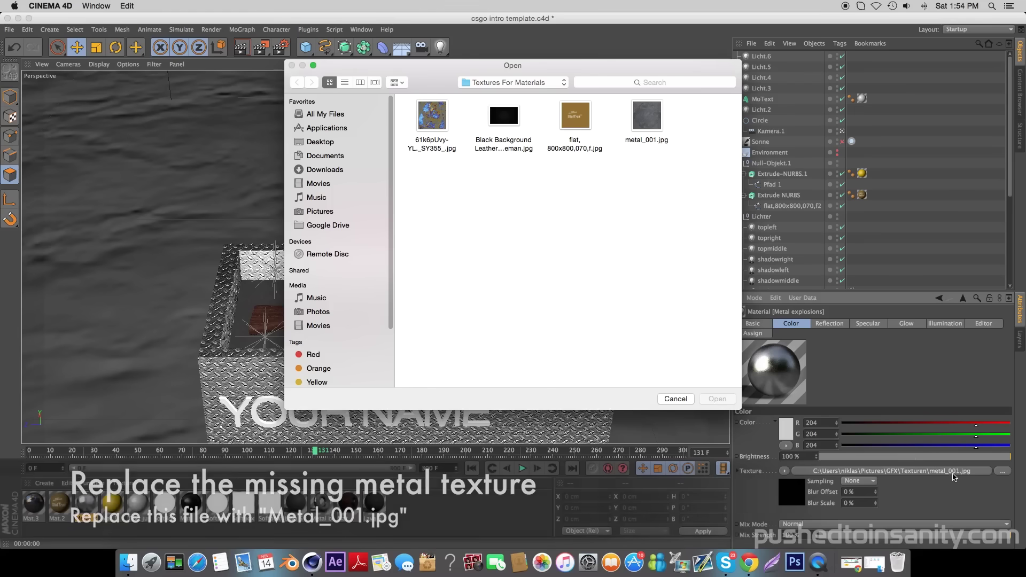
double_click(662, 130)
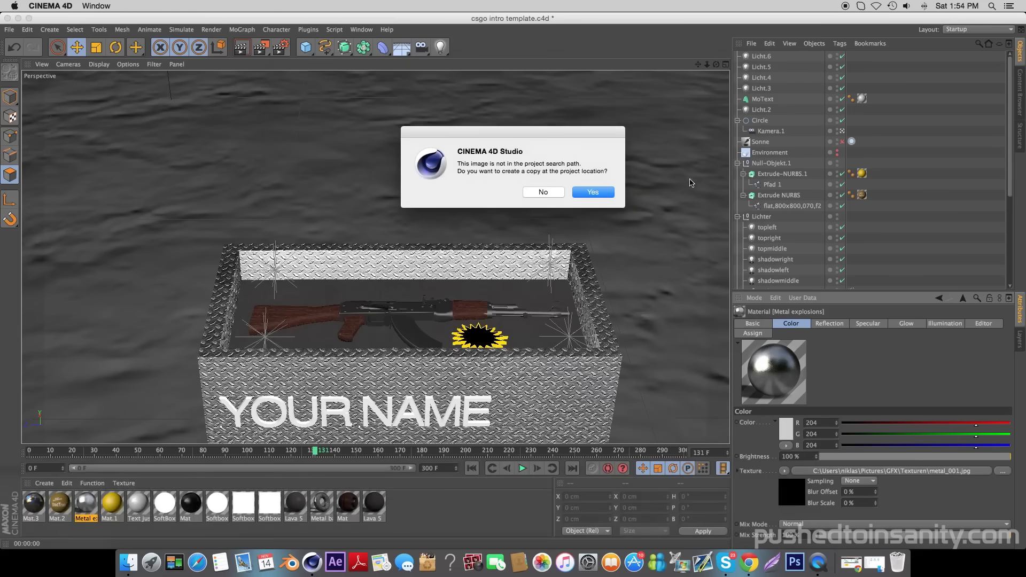
click(550, 192)
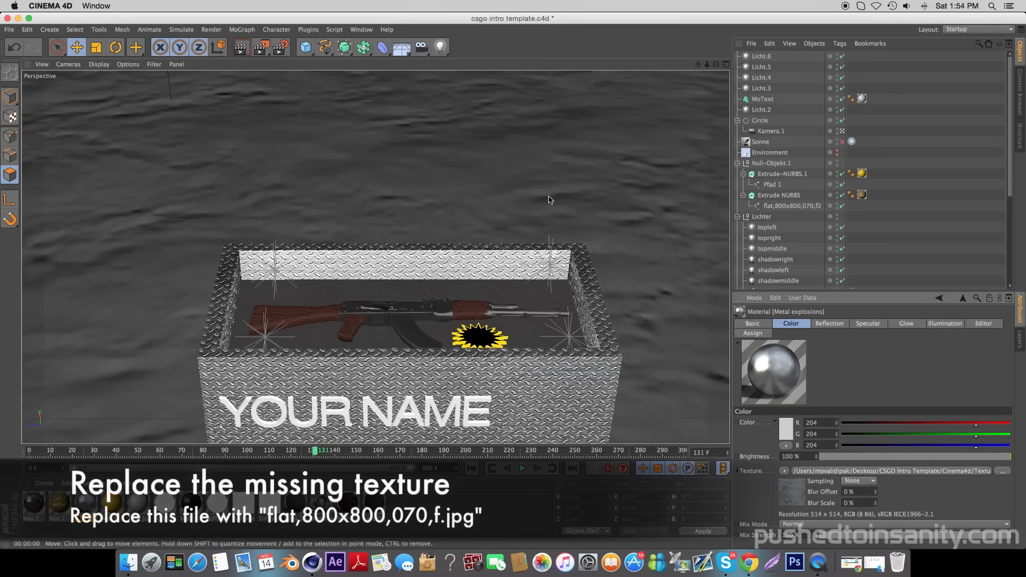
Step: Relink Mat.2's texture to flat,800x800,070,f.jpg without copying it
click(63, 508)
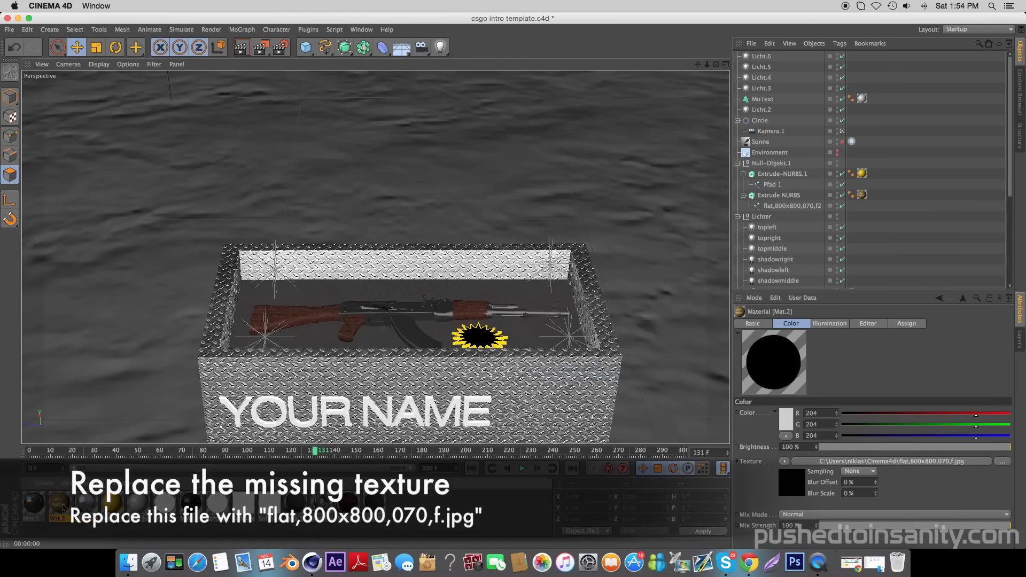
click(1000, 462)
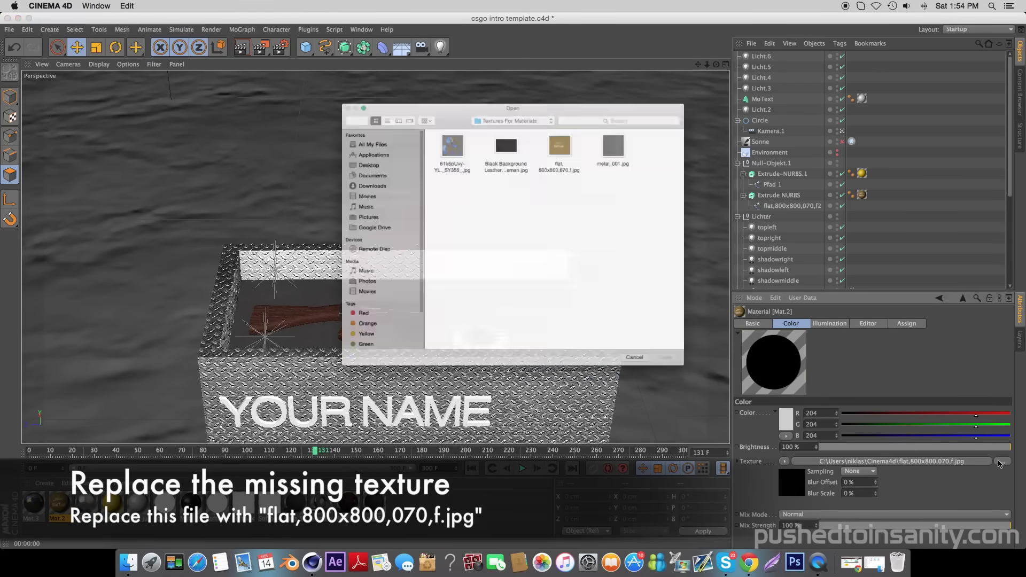
double_click(575, 117)
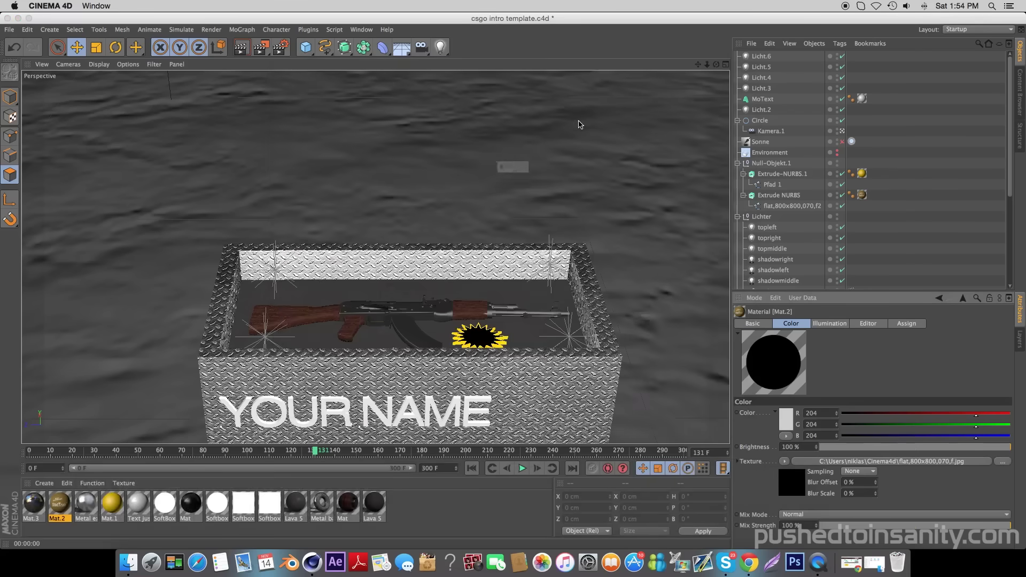
click(551, 193)
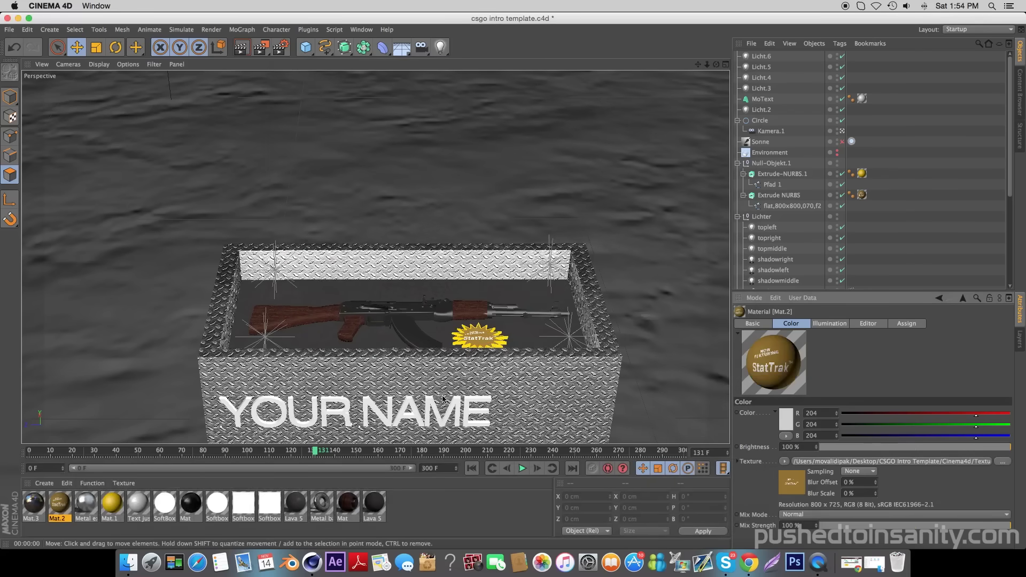
Step: Relink Mat.3's texture to 61k6pUvy-YL._SY355_.jpg without copying it
click(33, 504)
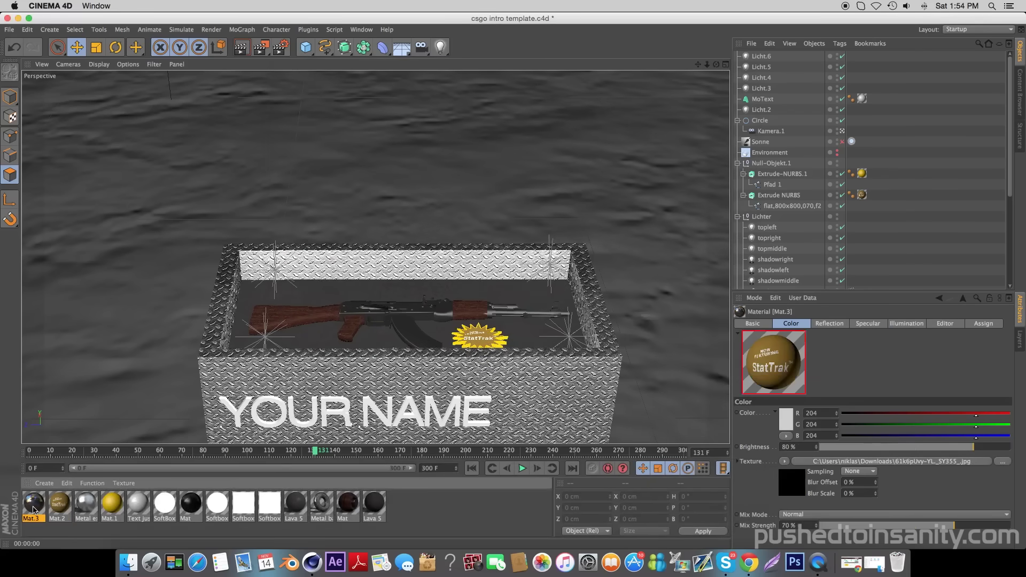
click(1003, 462)
double_click(441, 119)
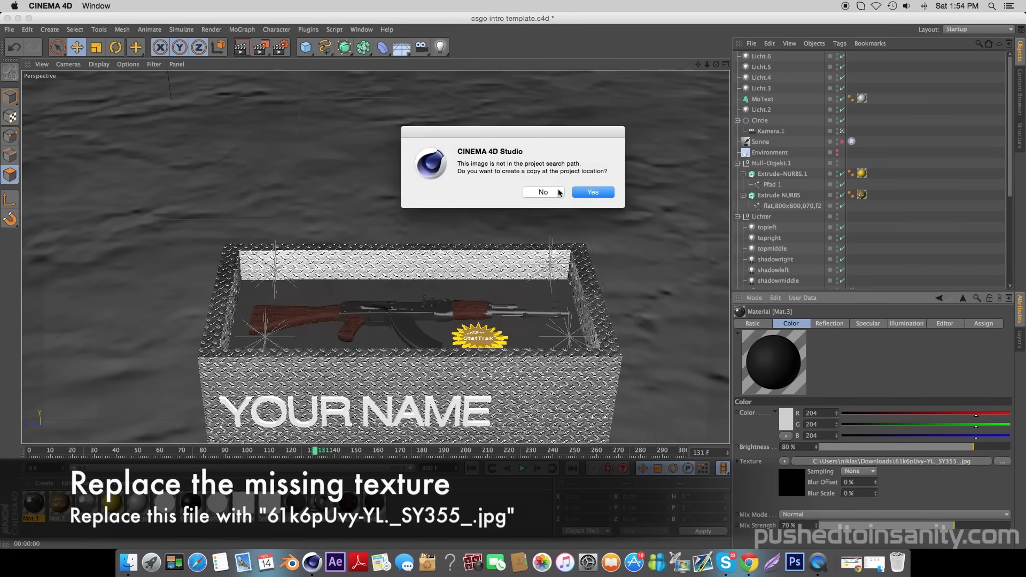
click(559, 192)
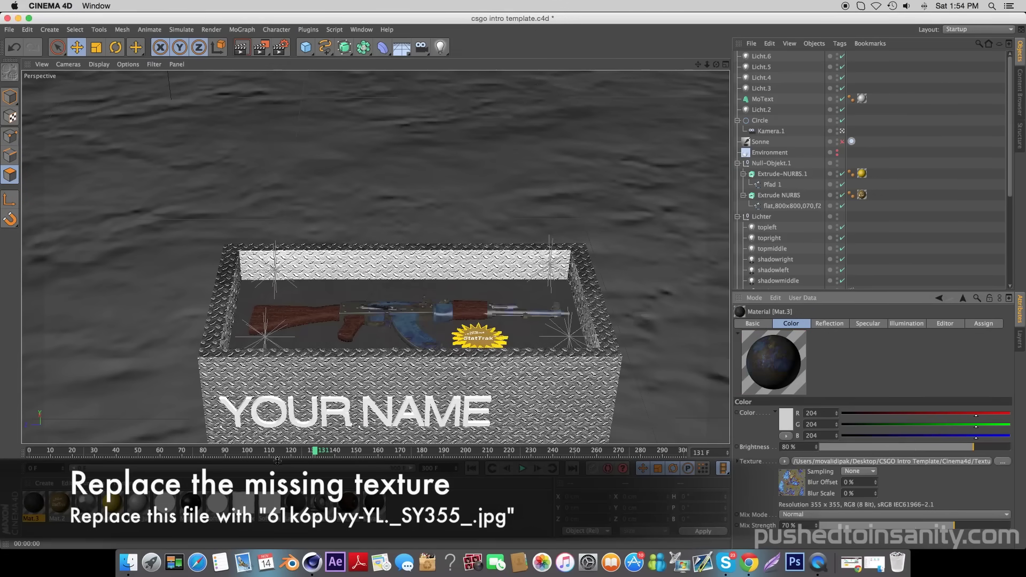
Step: Preview-render the viewport from frame 46 and scrub forward through the camera move
drag(316, 455, 130, 454)
key(ctrl+r)
key(Return)
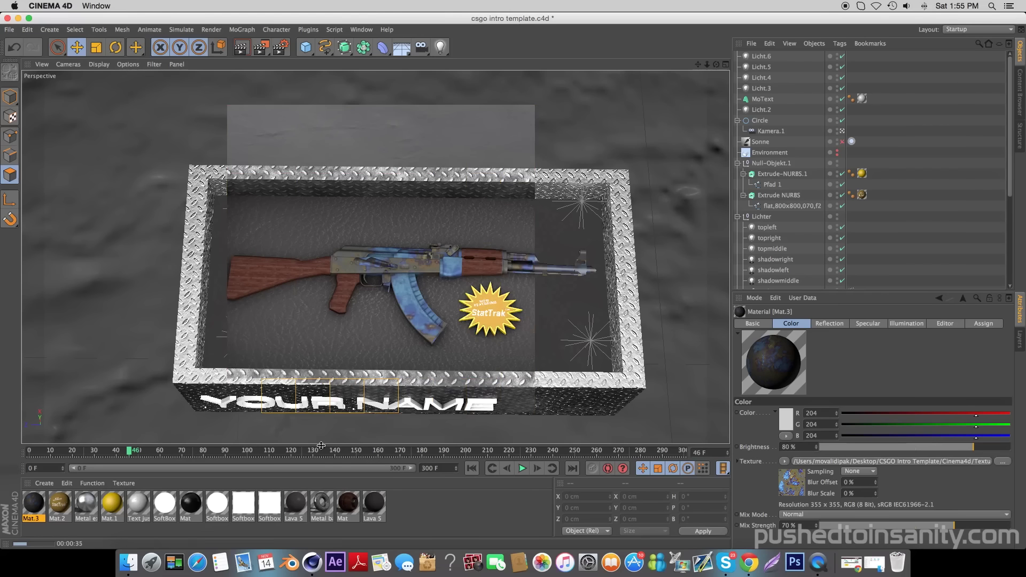
drag(161, 452, 679, 351)
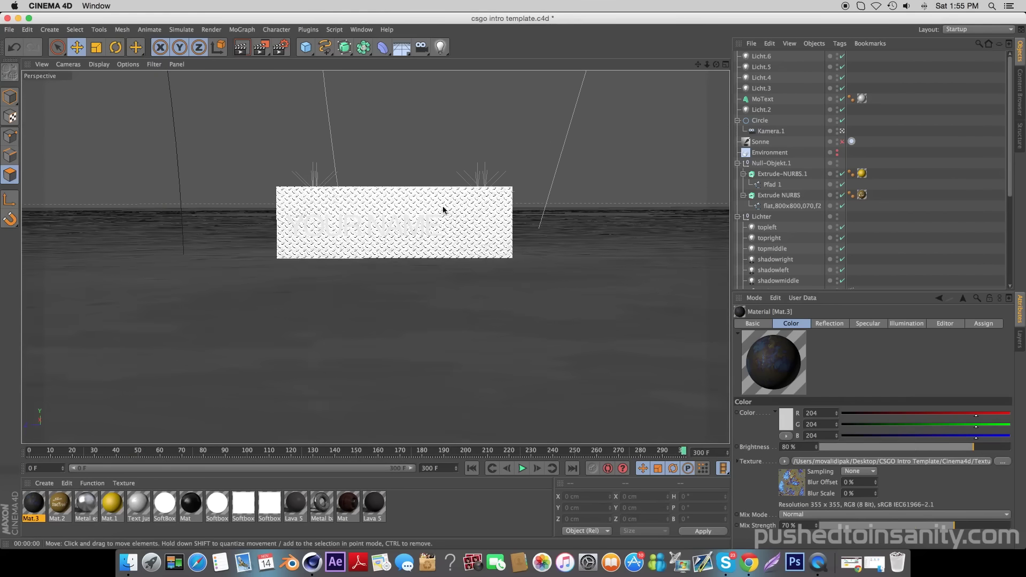
Step: Replace the MoText text YOUR NAME with INSANITY, then preview-render and scrub the animation
click(763, 99)
key(ctrl+r)
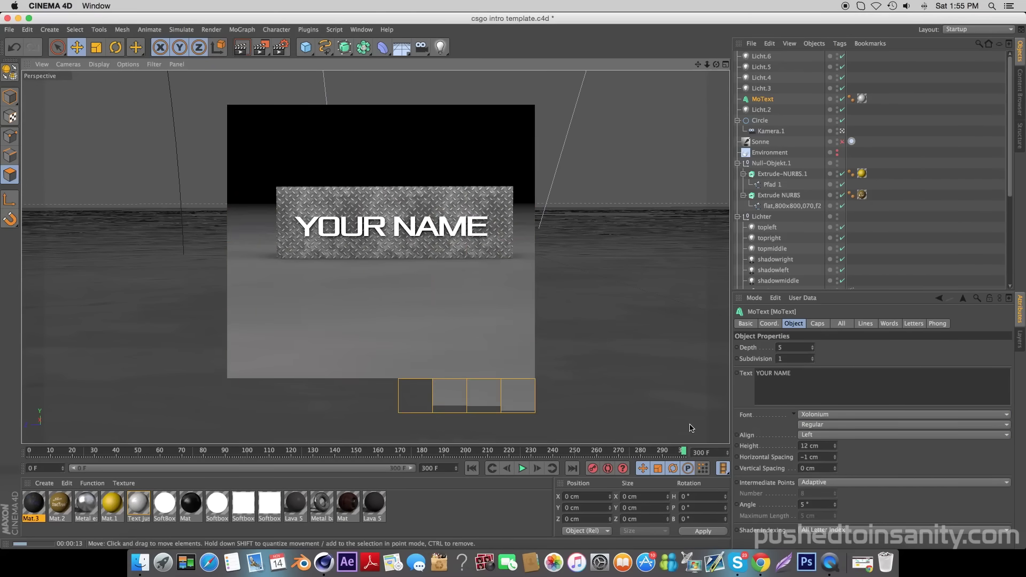
click(849, 385)
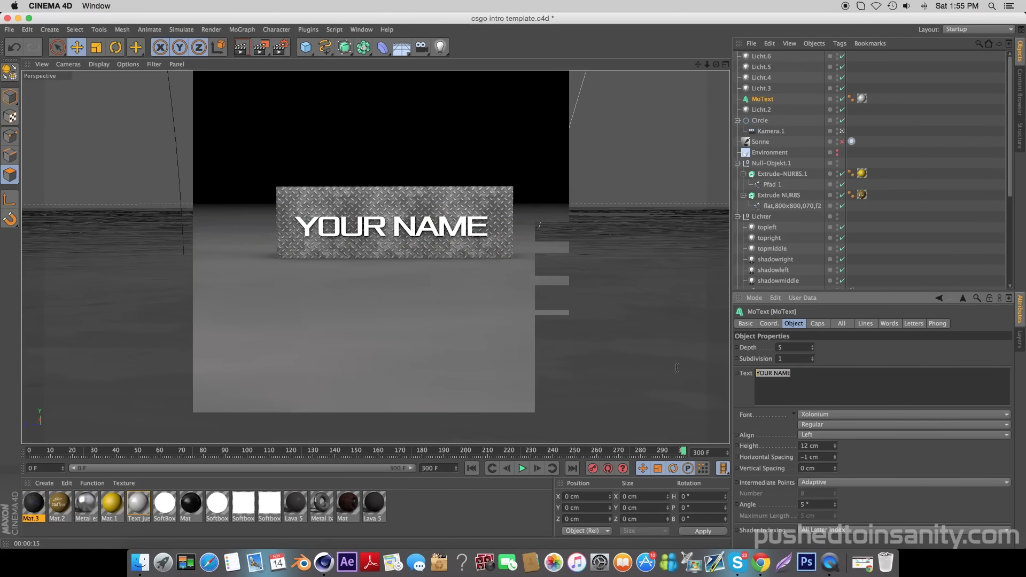
text(INSANITY)
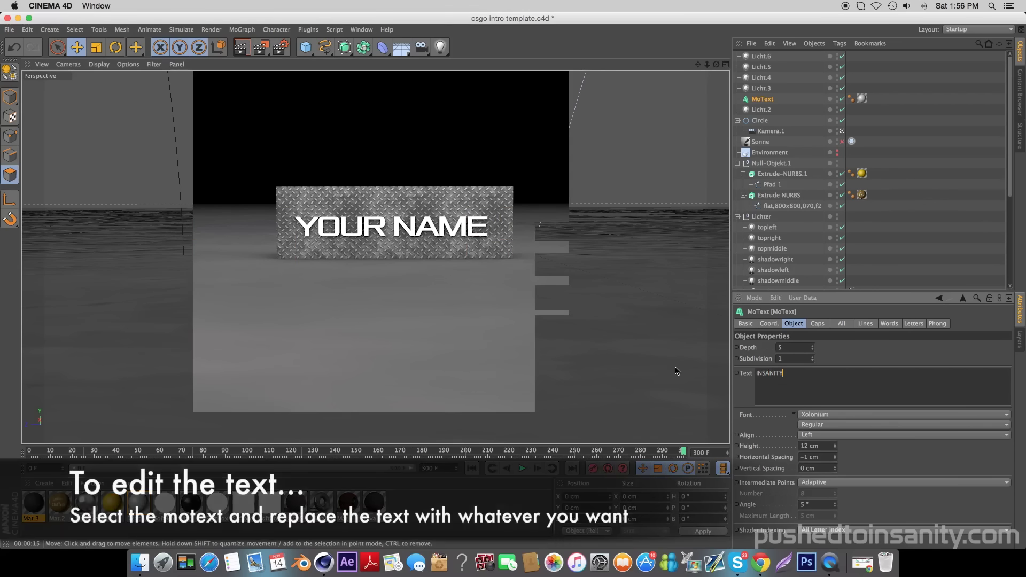
drag(396, 236, 419, 242)
click(241, 47)
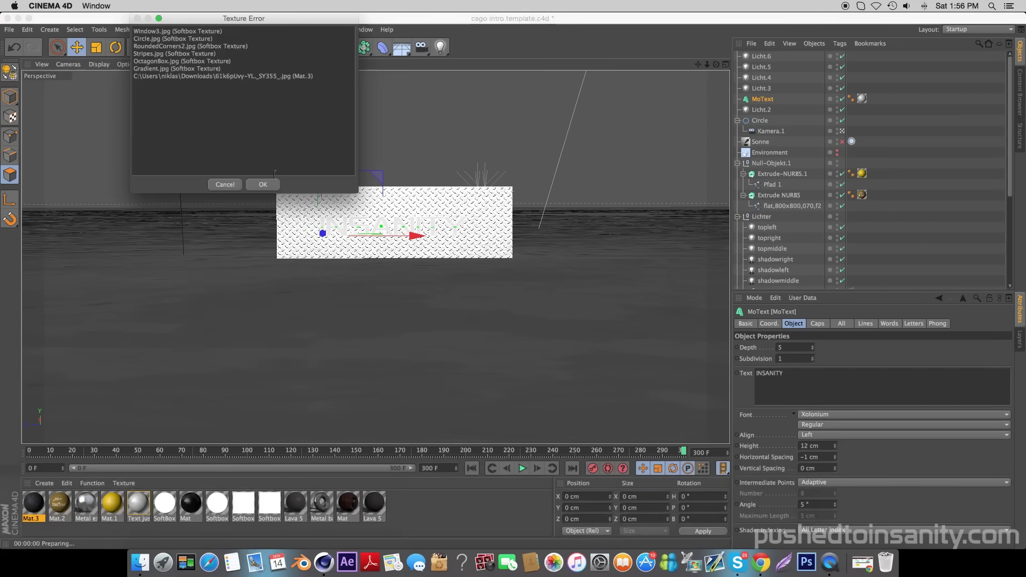
click(273, 187)
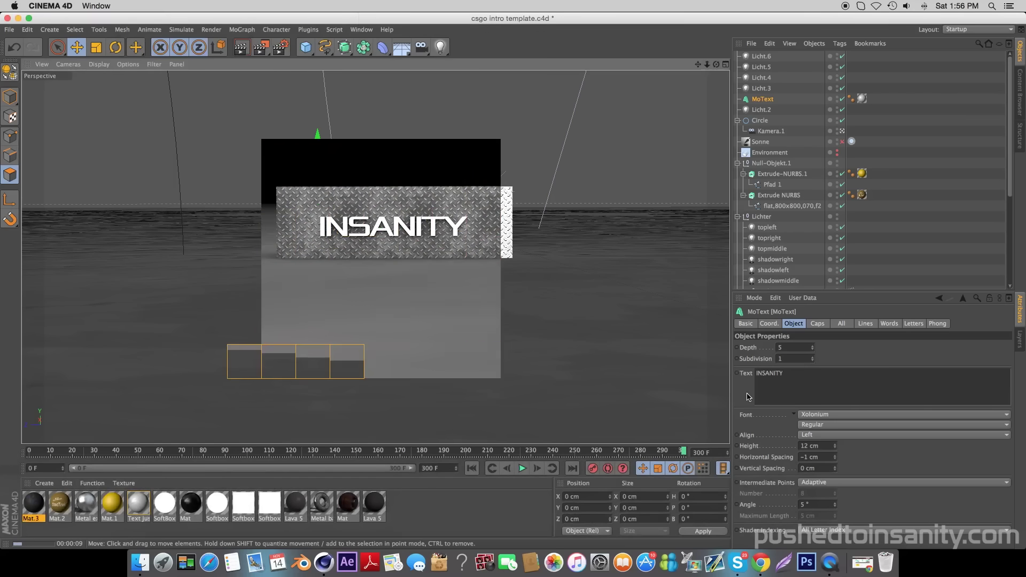
drag(64, 450, 683, 451)
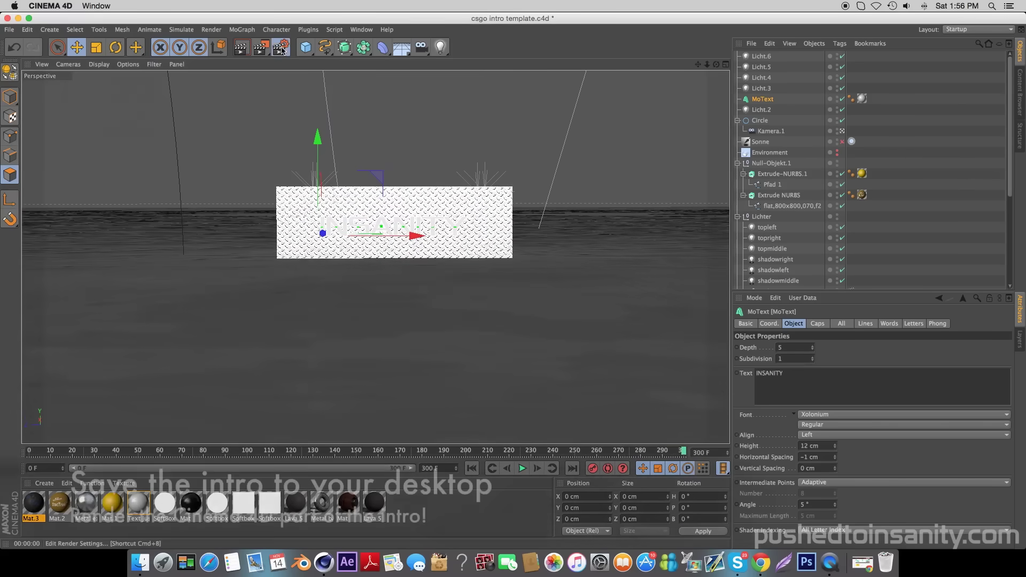
Step: Create a render folder inside CSGO Intro Template as the render output location
key(super+b)
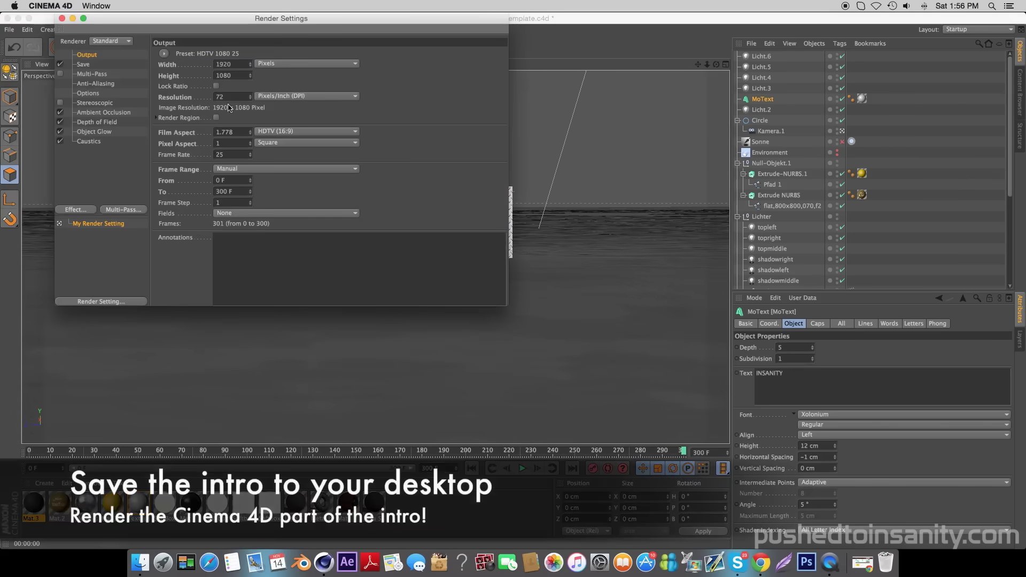
click(84, 64)
click(494, 75)
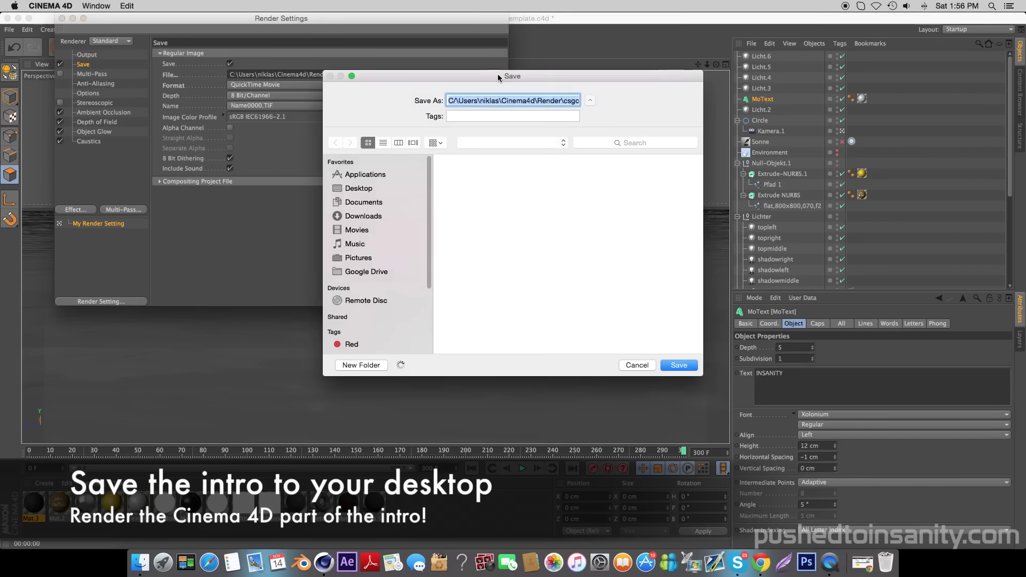
click(366, 188)
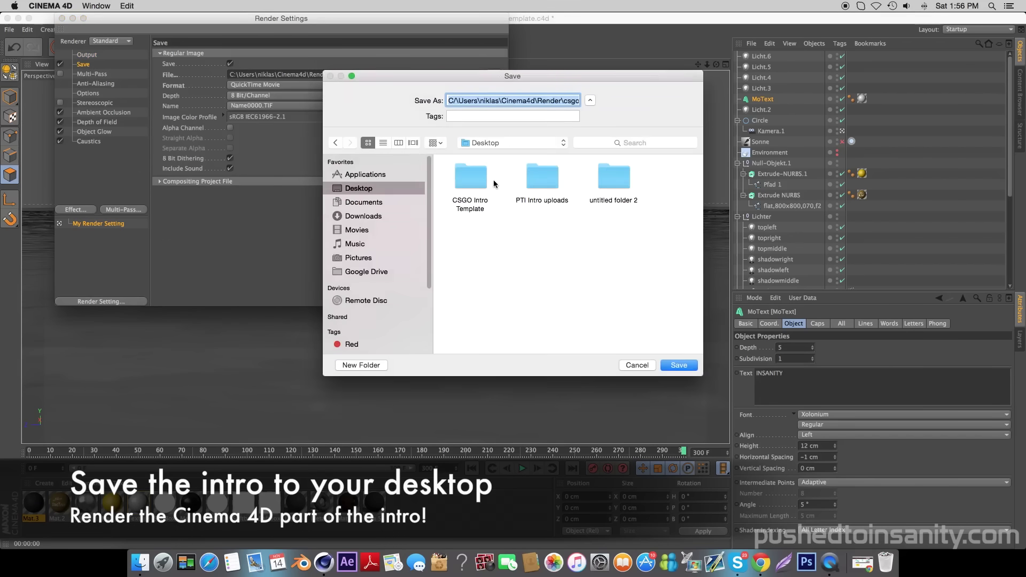
click(472, 176)
double_click(473, 173)
click(382, 365)
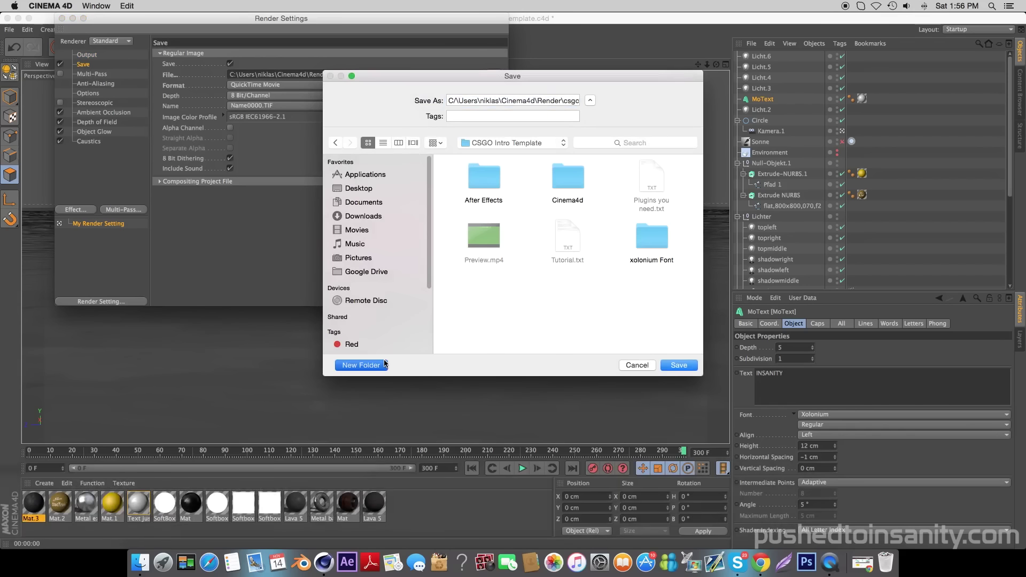
text(render)
key(Return)
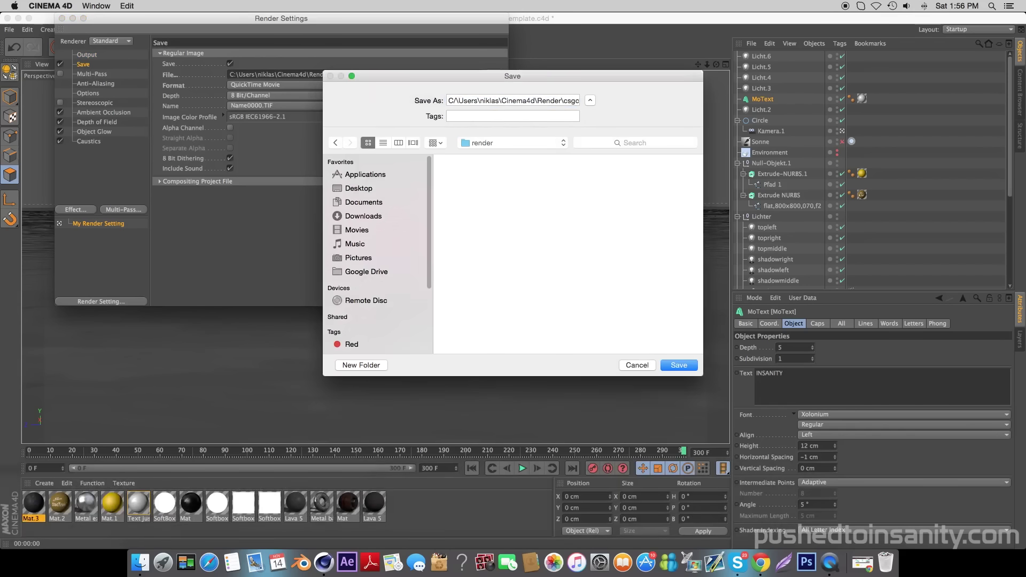
Step: Name the output file intro and render the animation to the Picture Viewer
triple_click(509, 102)
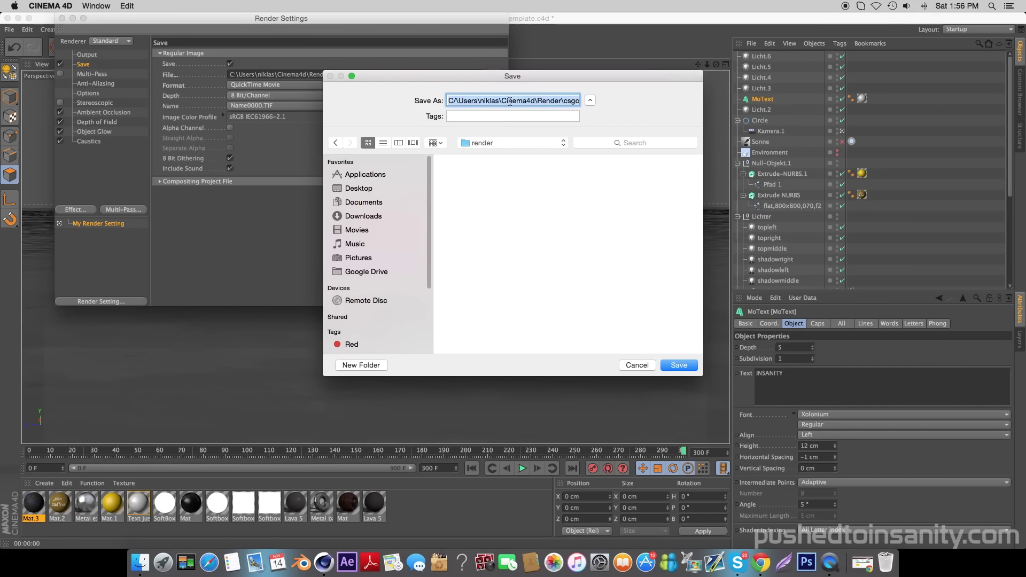
text(intro)
key(Return)
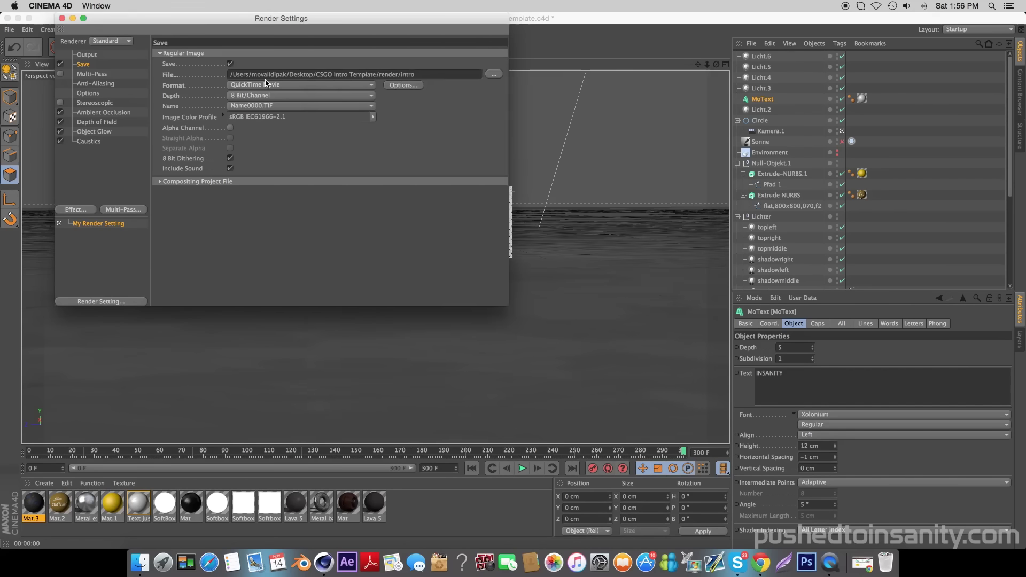
click(61, 18)
key(shift+r)
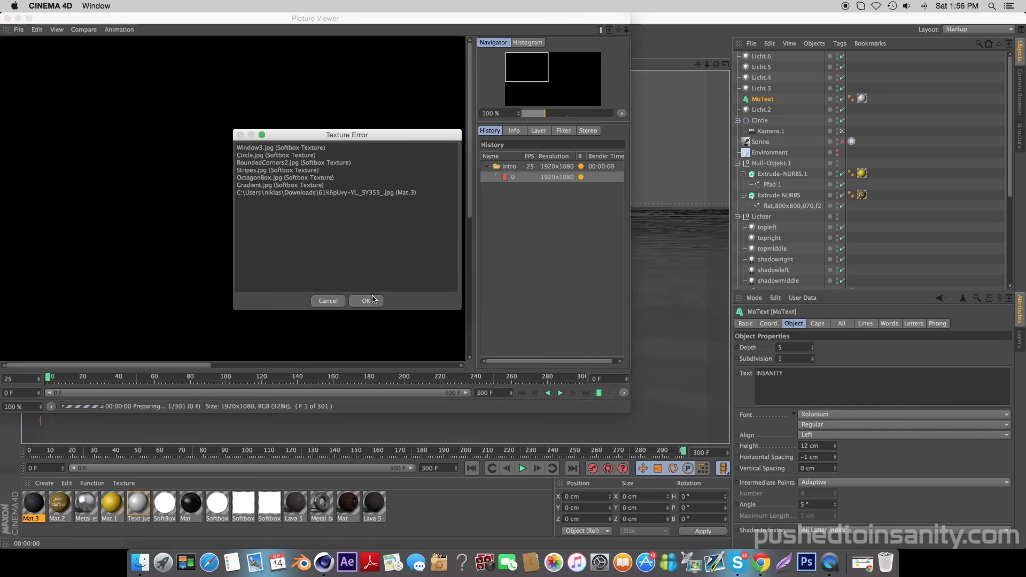
Step: Dismiss the Texture Error warning so the intro render continues
click(535, 114)
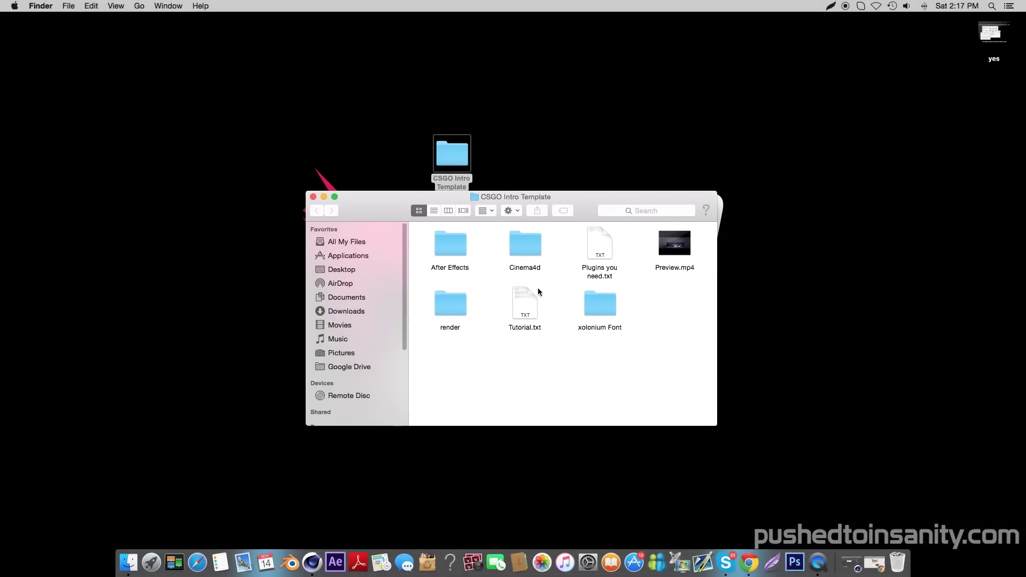
Step: Open the After Effects folder and launch Unbenanntes Projekt.aep in After Effects
double_click(452, 245)
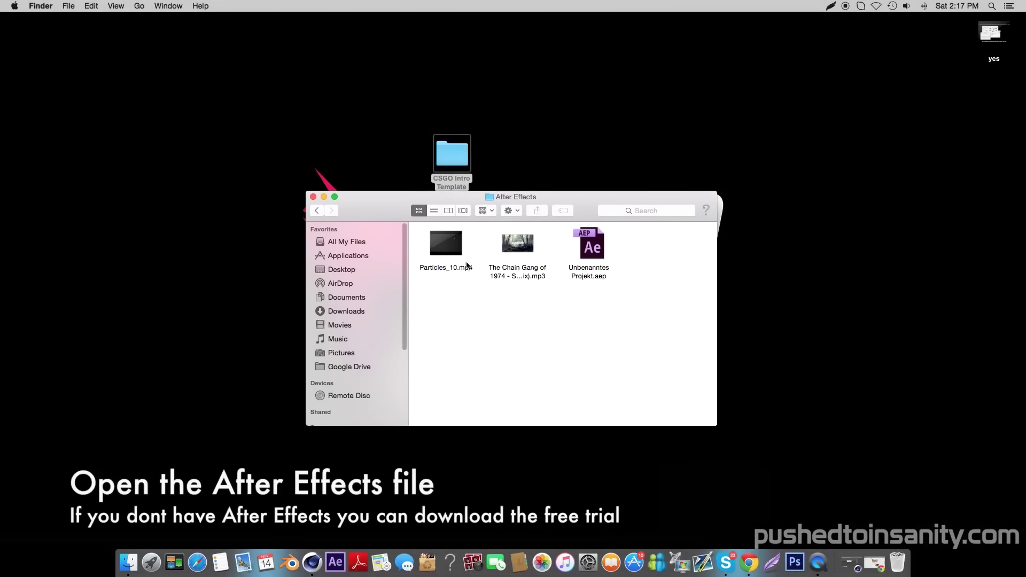
double_click(590, 273)
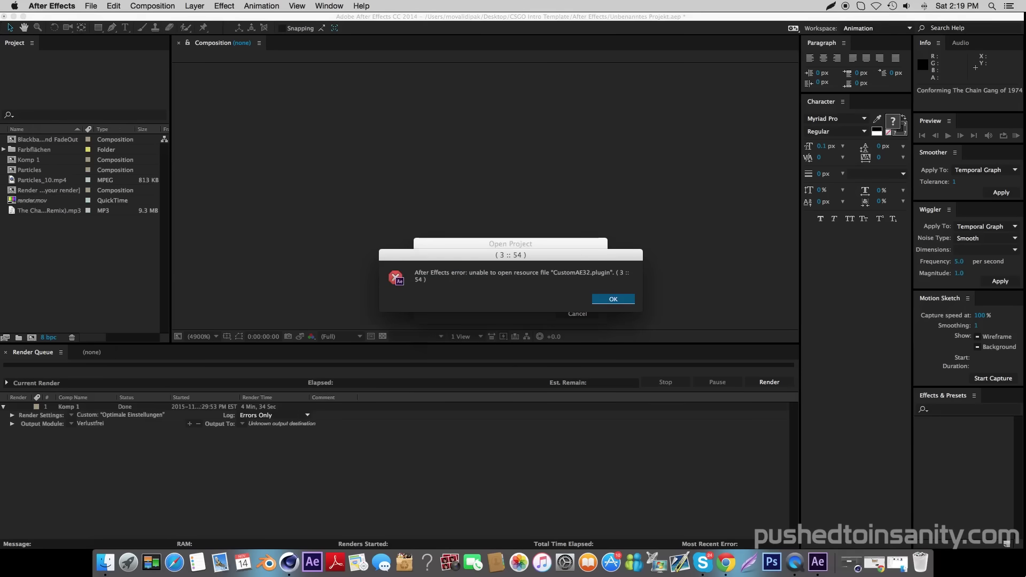
Step: Dismiss the missing plugin, effects, file, expression and ray-tracing warnings
click(626, 301)
click(620, 299)
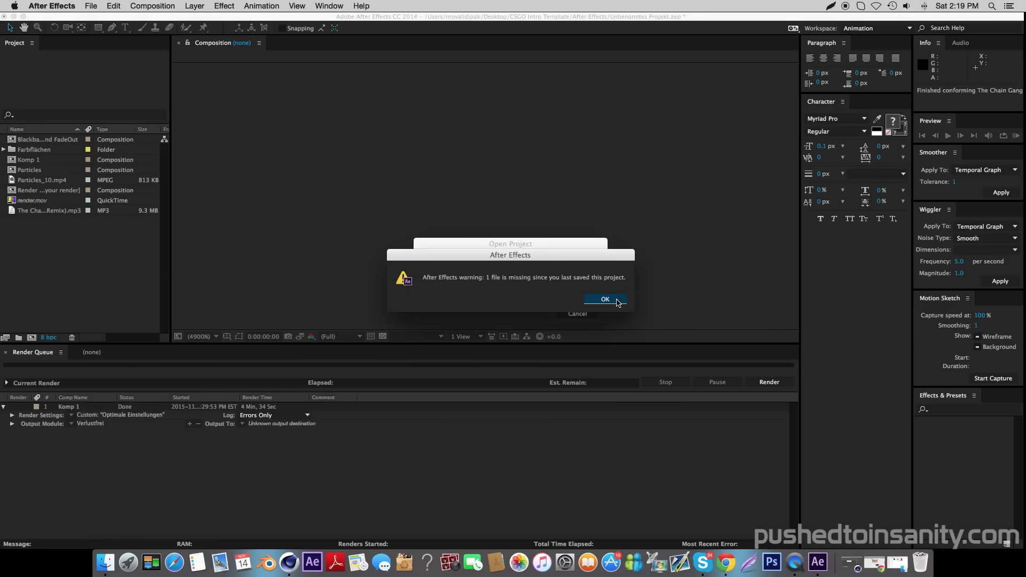
click(618, 297)
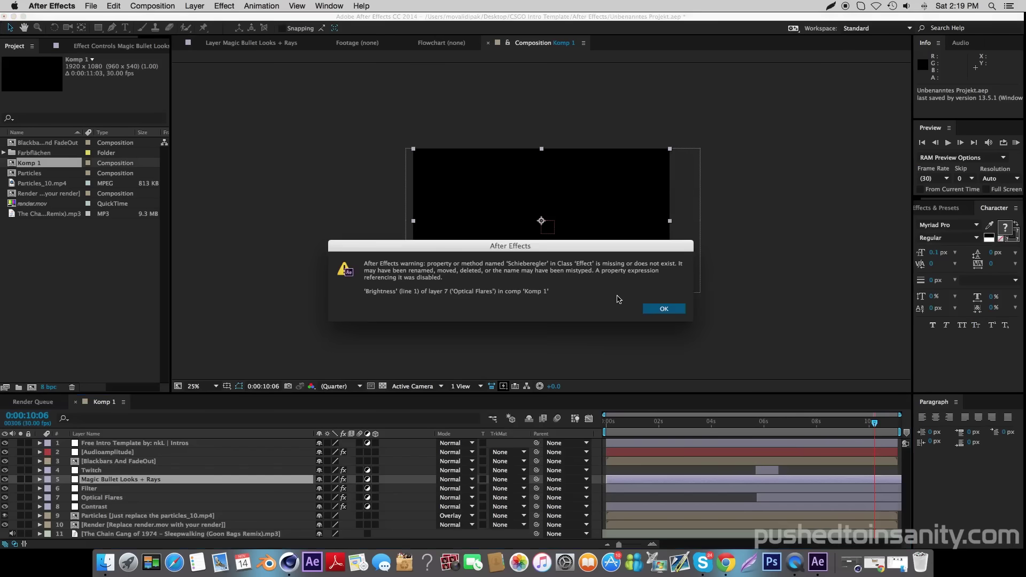
click(660, 308)
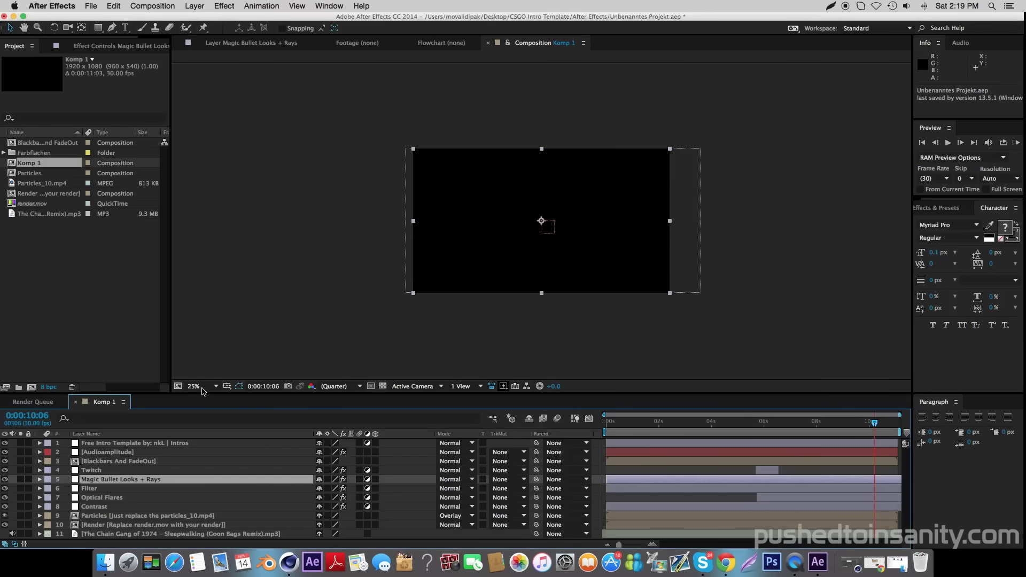
click(877, 363)
Step: Set the Composition viewer magnification to 33.3%
click(207, 386)
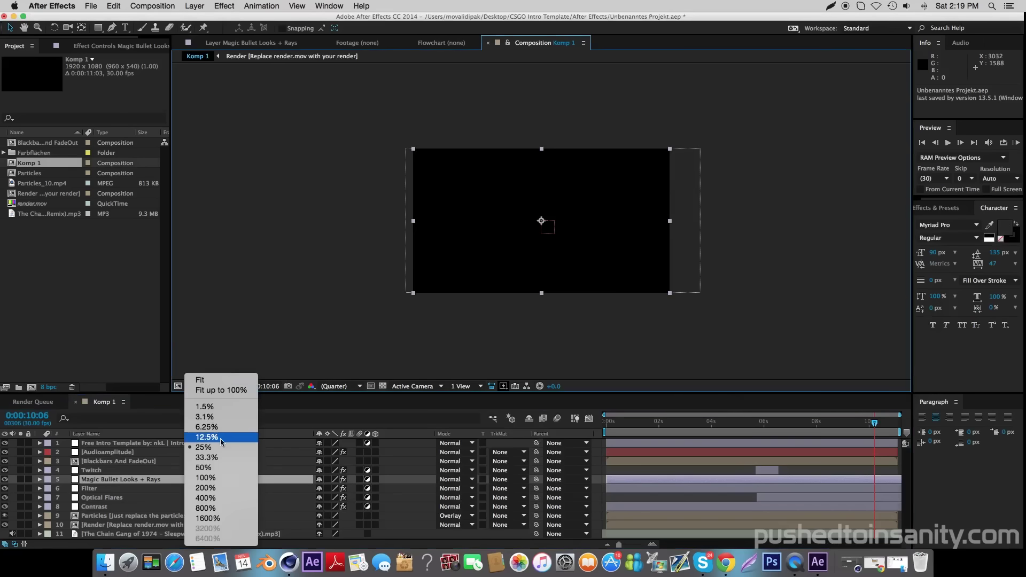
click(210, 459)
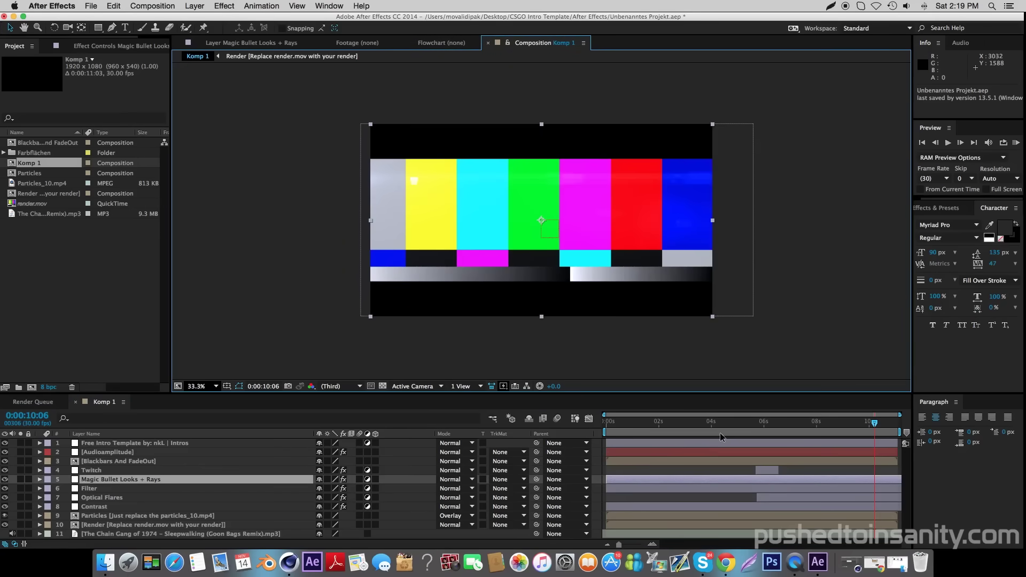
click(74, 252)
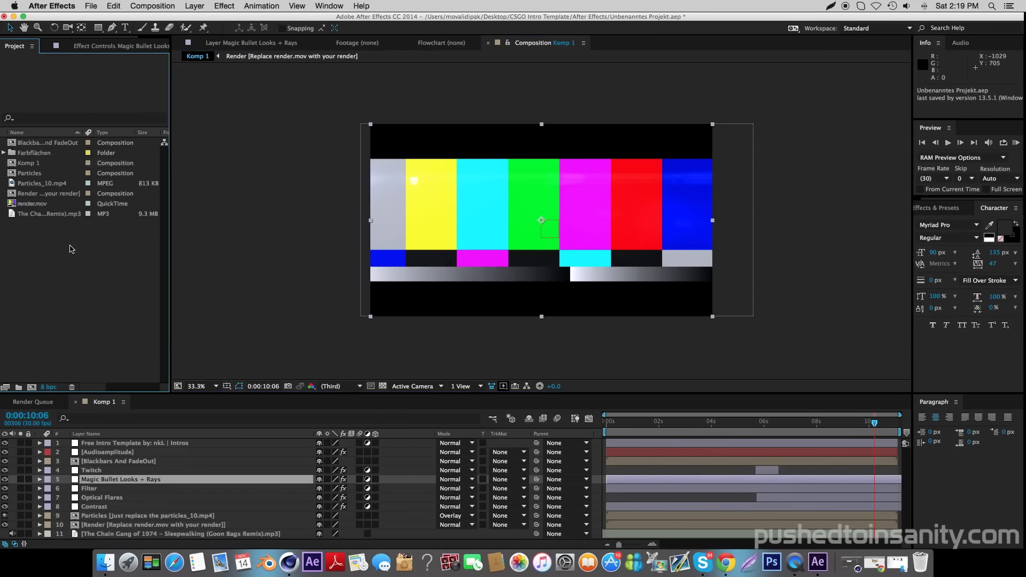
Step: Replace render.mov with the new render from Desktop/CSGO Intro Template/render, checking frame 0:00:03:02
click(43, 205)
right_click(43, 206)
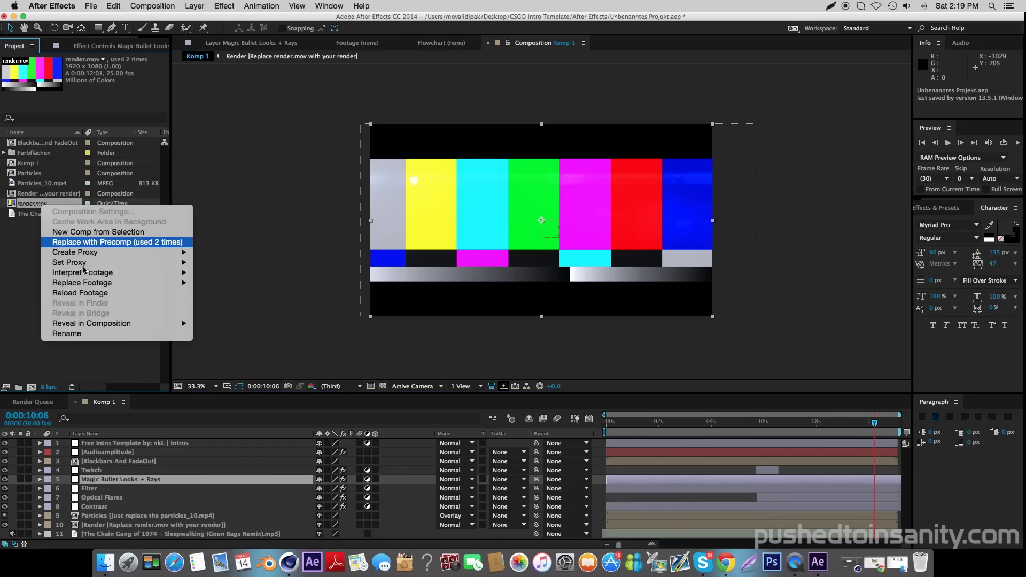
mouse_move(86, 287)
click(224, 284)
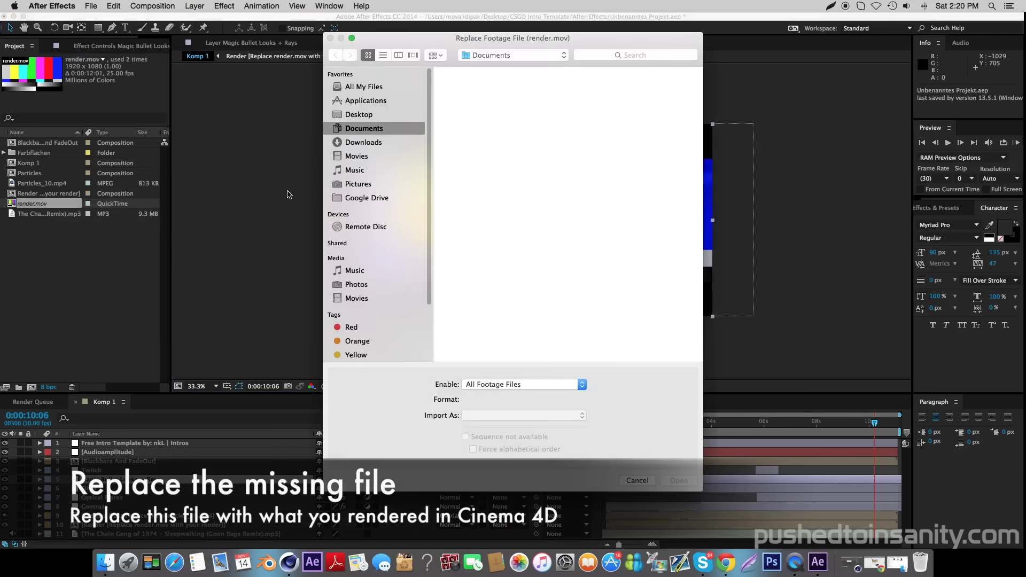
click(370, 115)
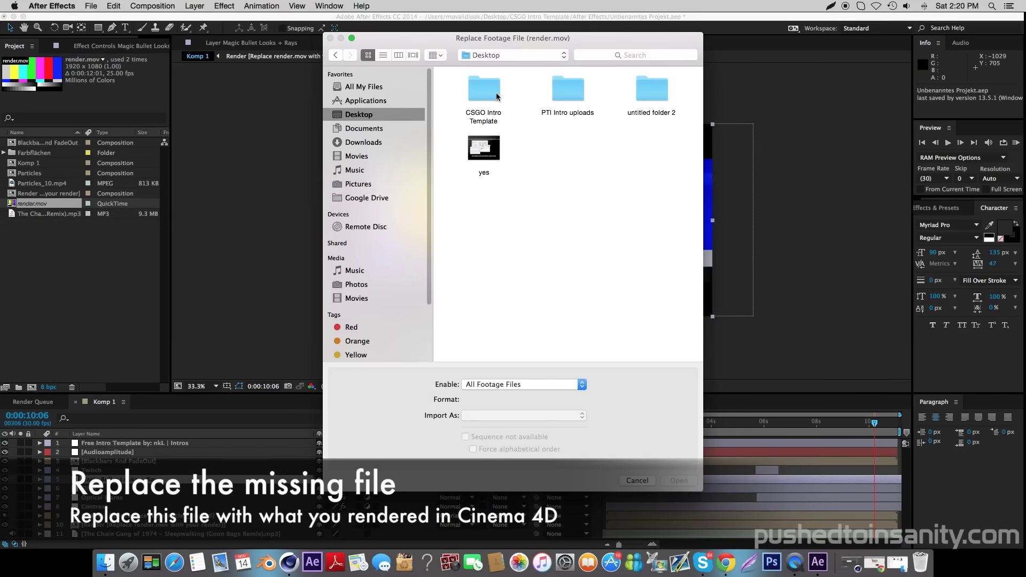
double_click(496, 97)
double_click(564, 156)
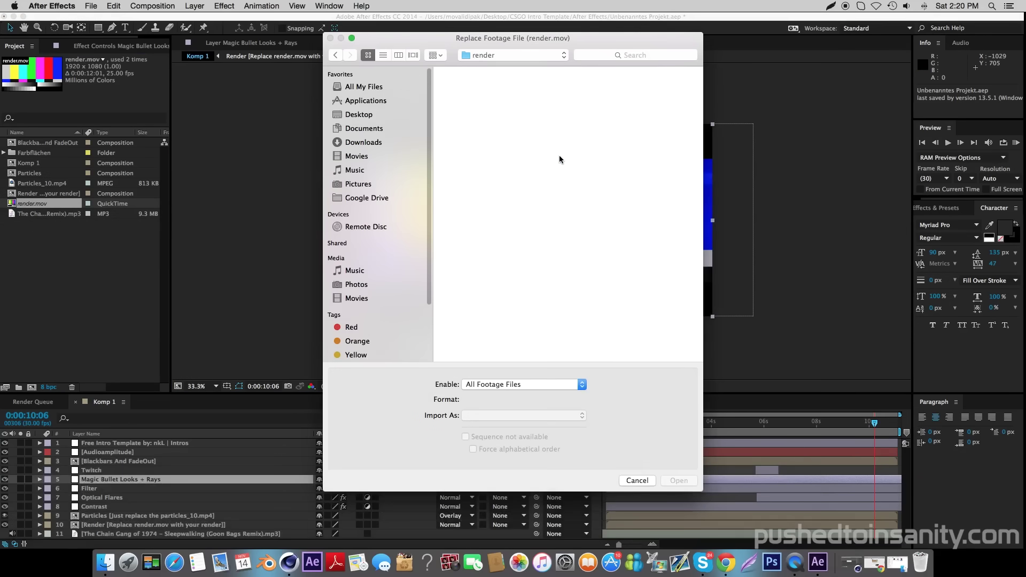
double_click(478, 96)
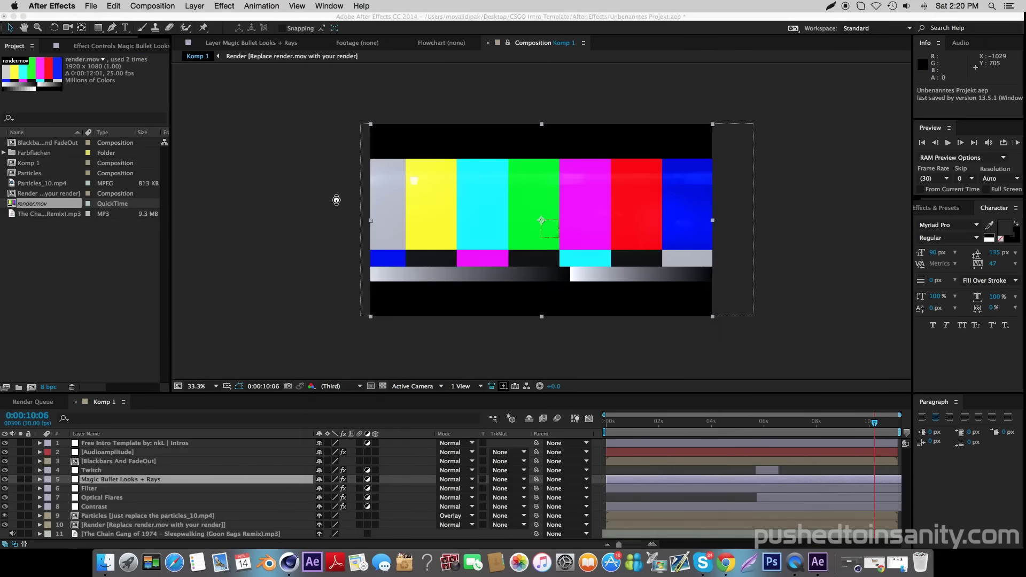
click(687, 431)
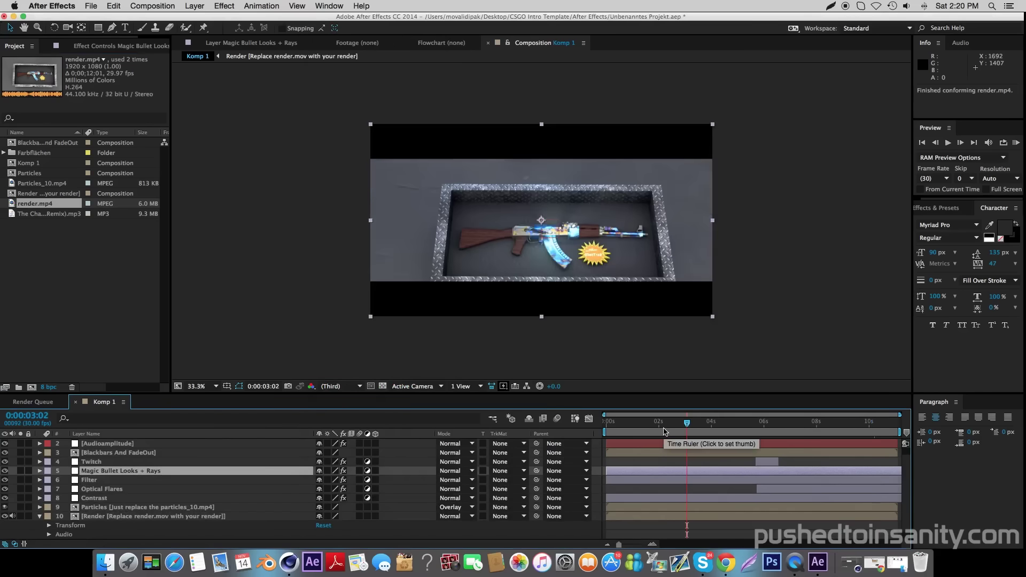
Step: Preview the relinked intro, scrubbing between 0:00:04:29 and 0:00:09:19
key(space)
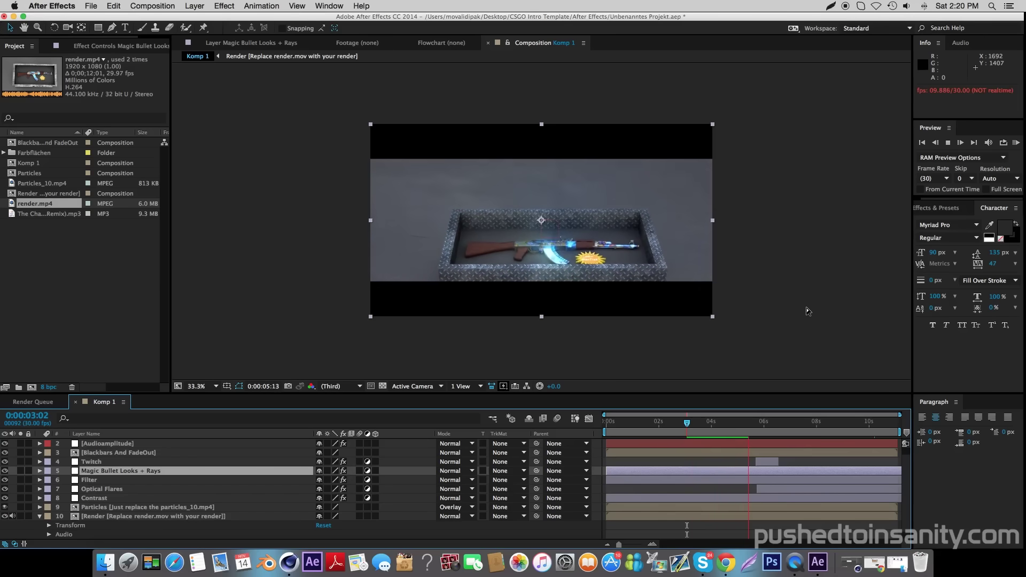
key(space)
drag(760, 425, 758, 426)
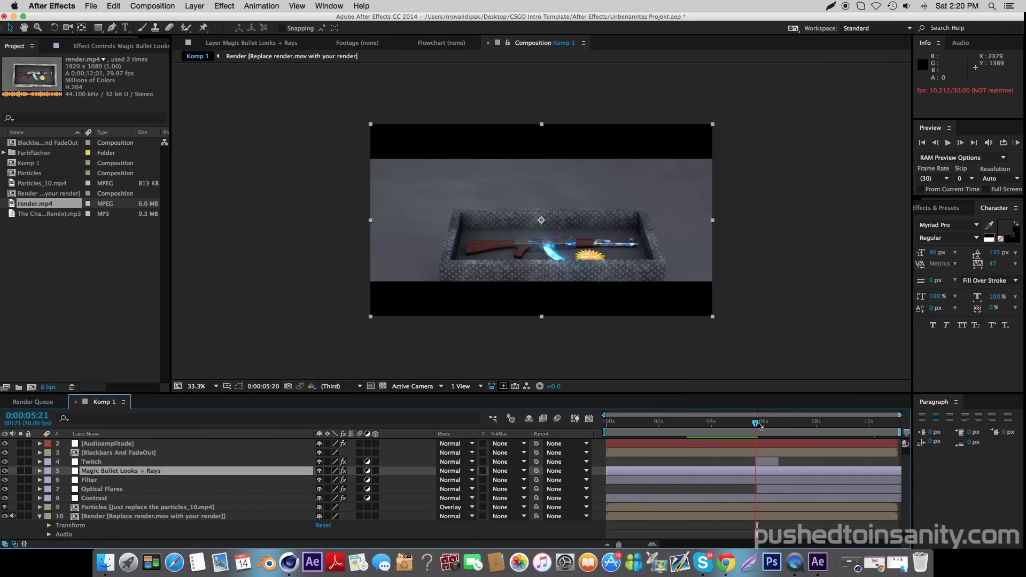
key(space)
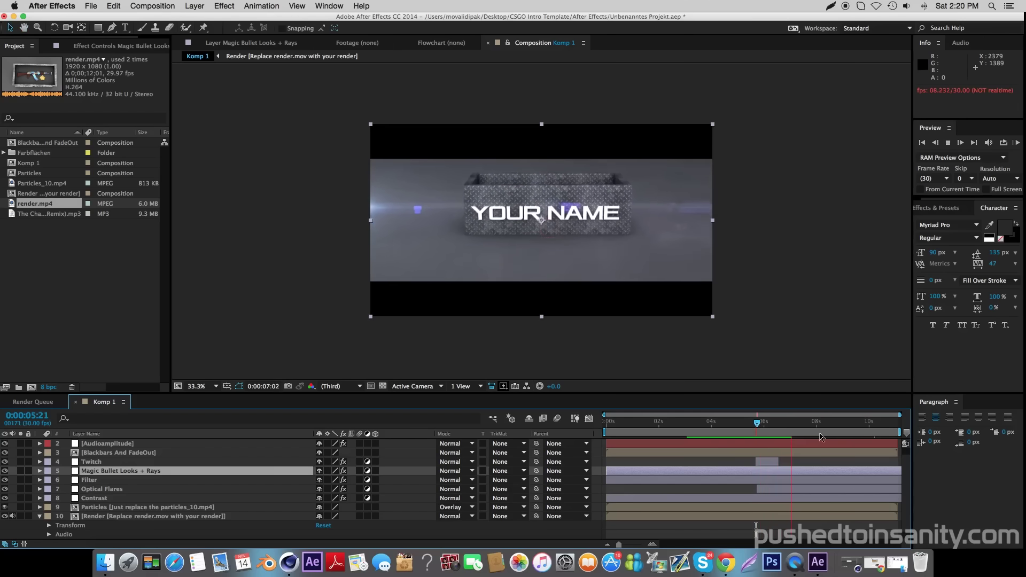
click(860, 429)
key(space)
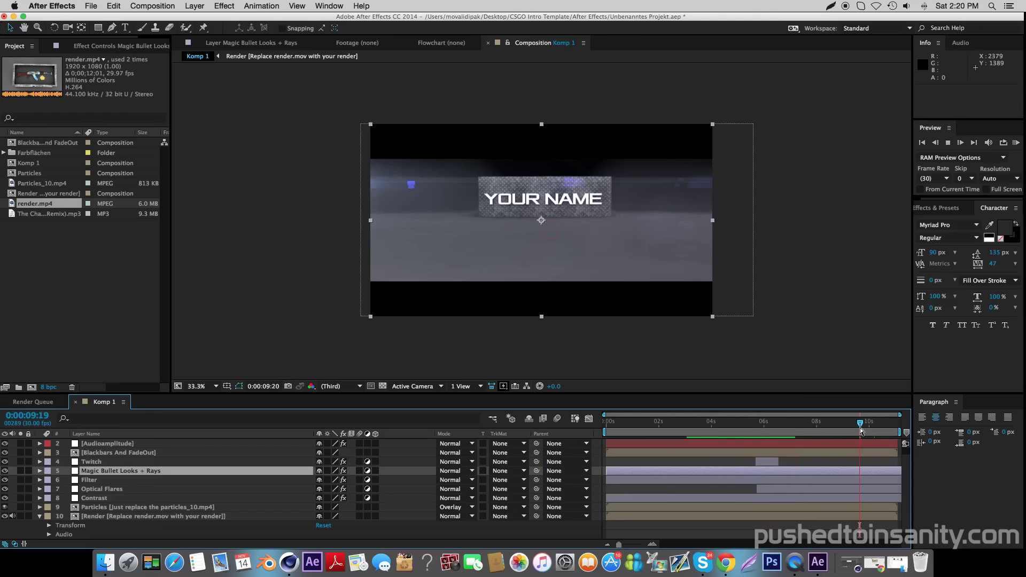
drag(860, 430, 833, 427)
click(813, 427)
click(806, 428)
drag(787, 429, 649, 426)
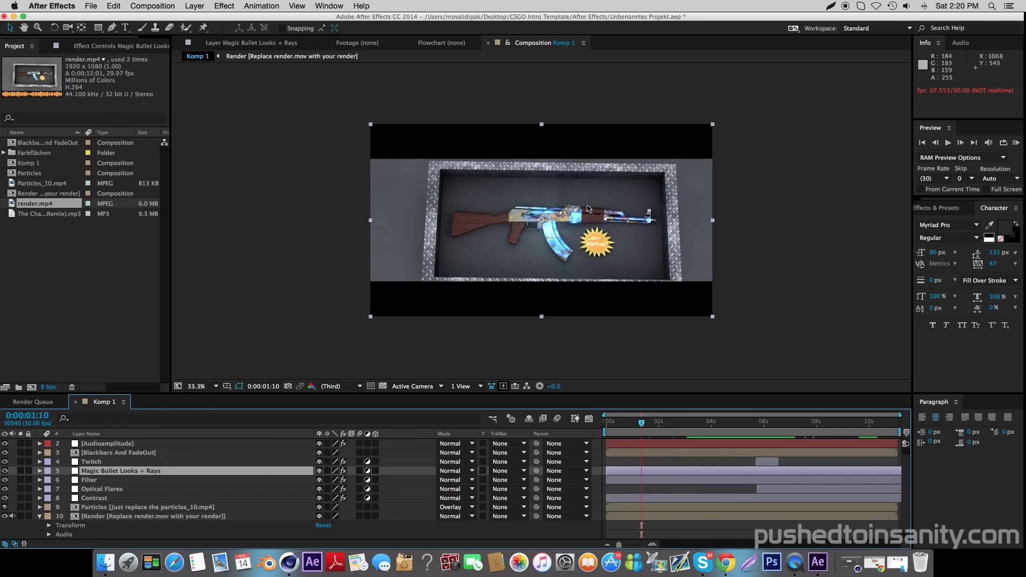
Step: Add Komp 1 to the render queue and start rendering it
click(150, 10)
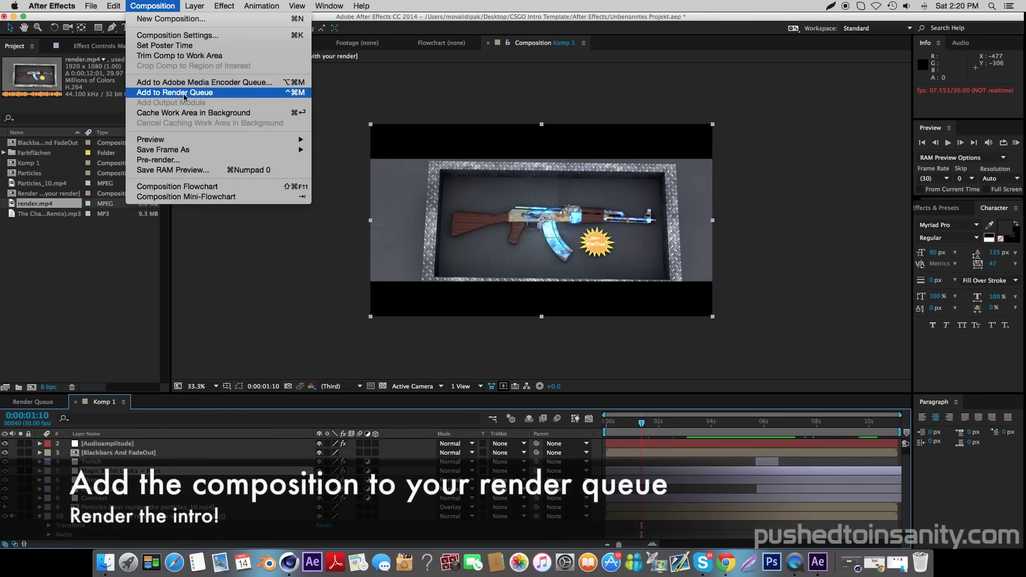
click(160, 89)
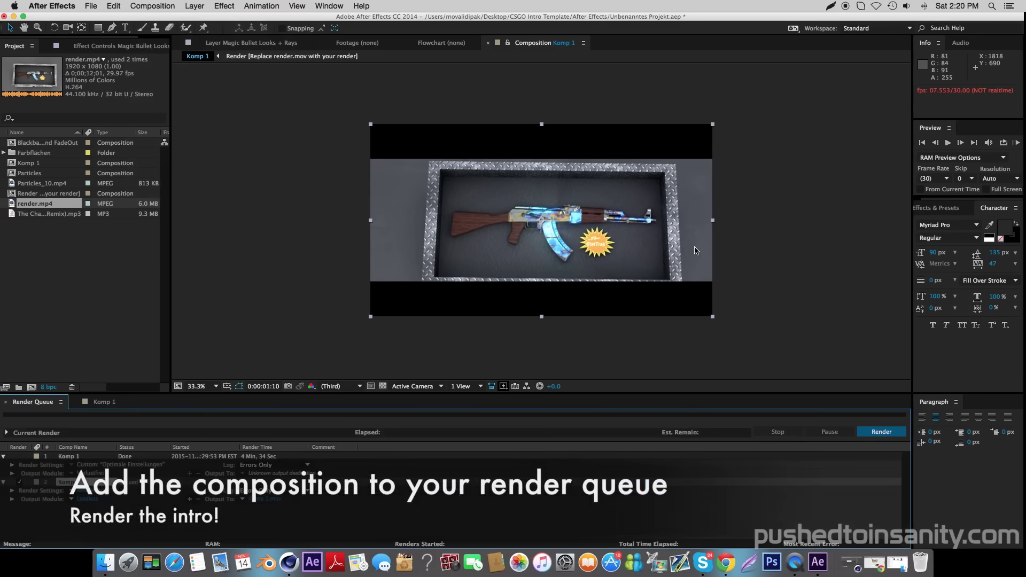
click(870, 432)
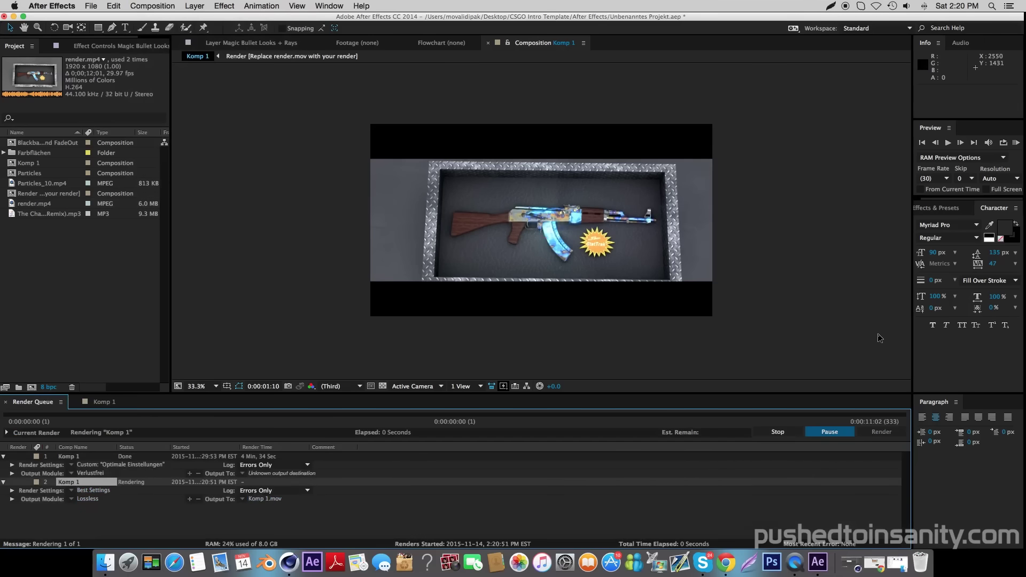